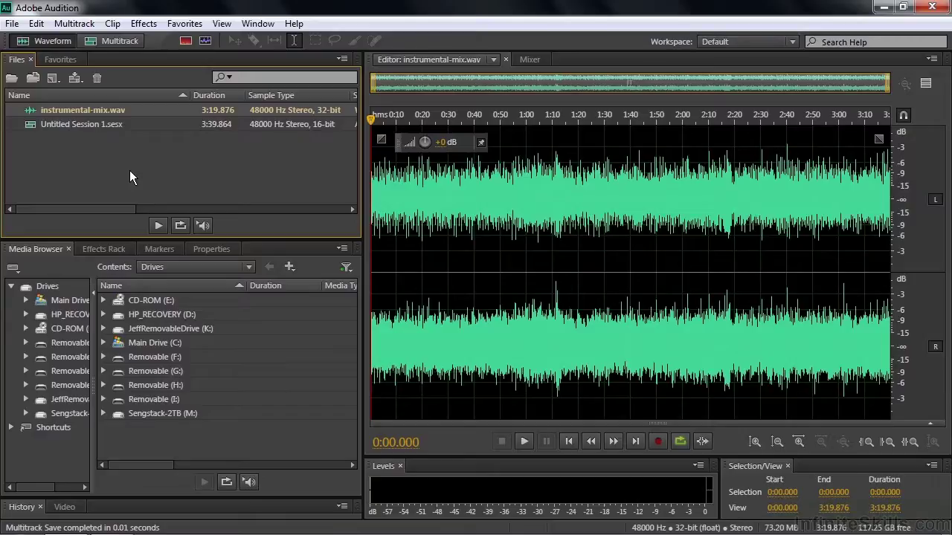
Browse to music > Just Too Hard to Find and open instrumental-mix.wav in the waveform editor.
double_click(129, 170)
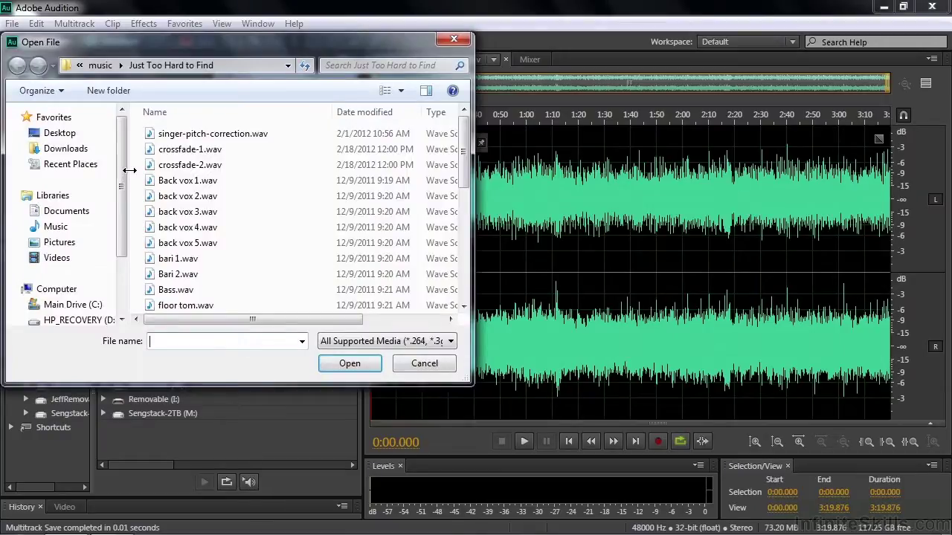
left_click(100, 66)
double_click(161, 148)
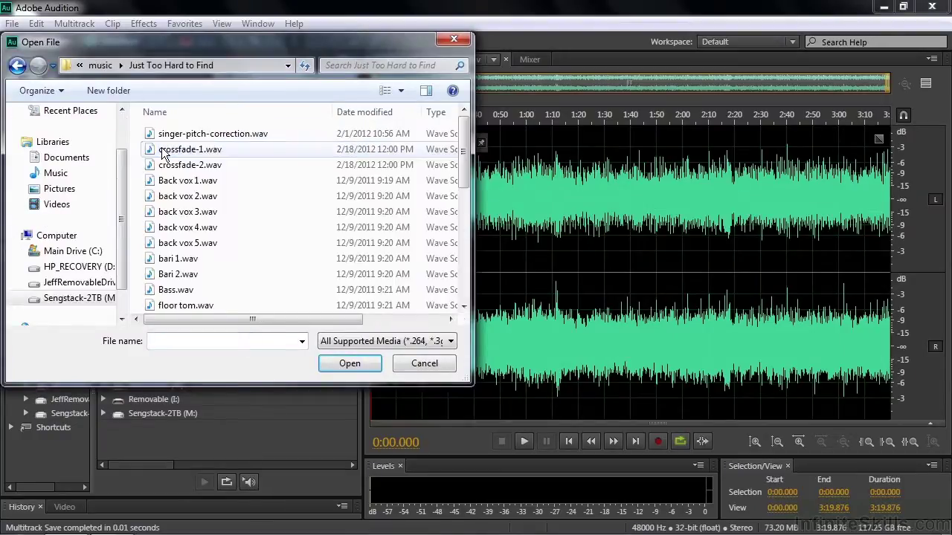
scroll(327, 182, "down", 8)
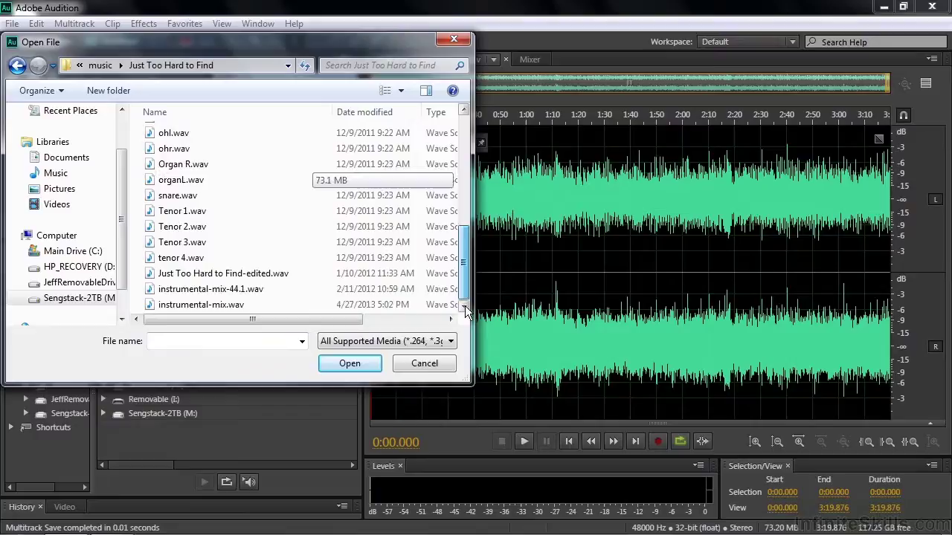
double_click(176, 305)
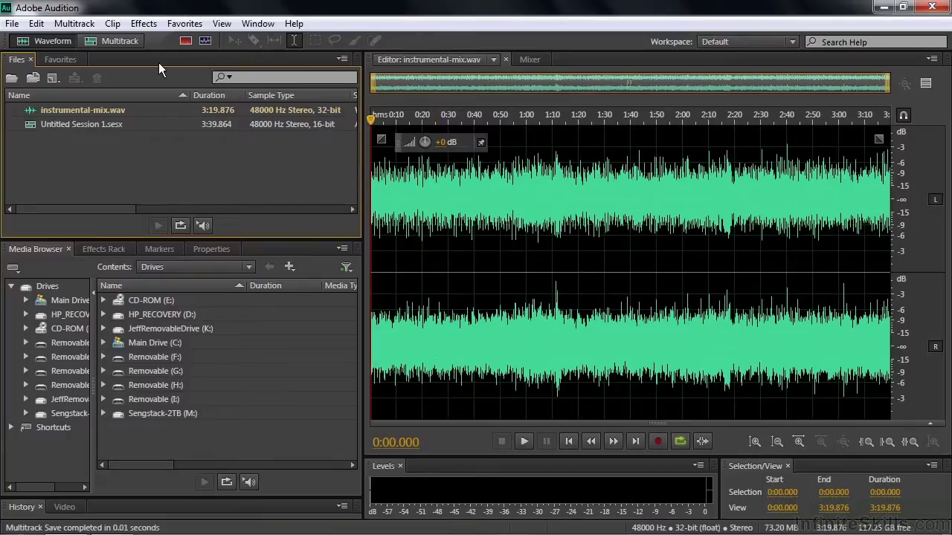
Launch Effects > Time and Pitch > Pitch Bender (process) on instrumental-mix.wav.
left_click(146, 24)
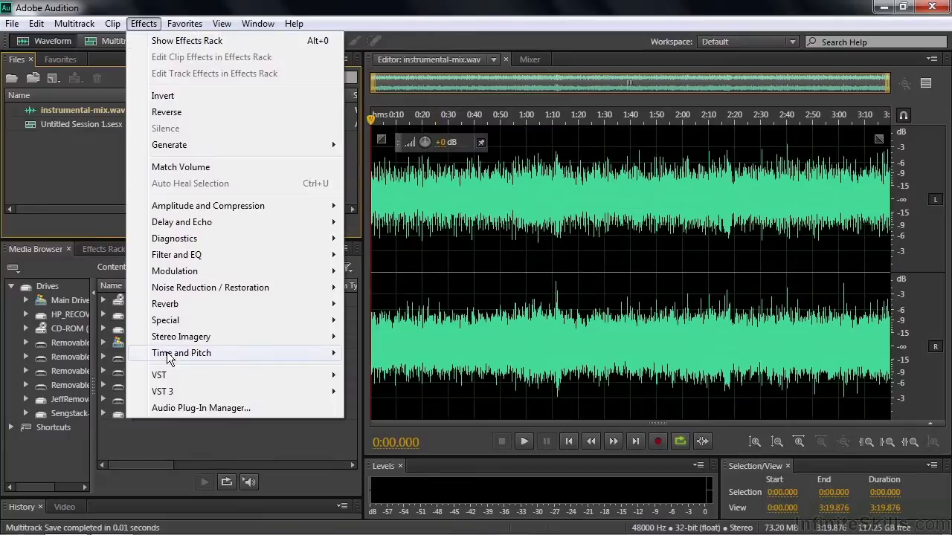
mouse_move(168, 354)
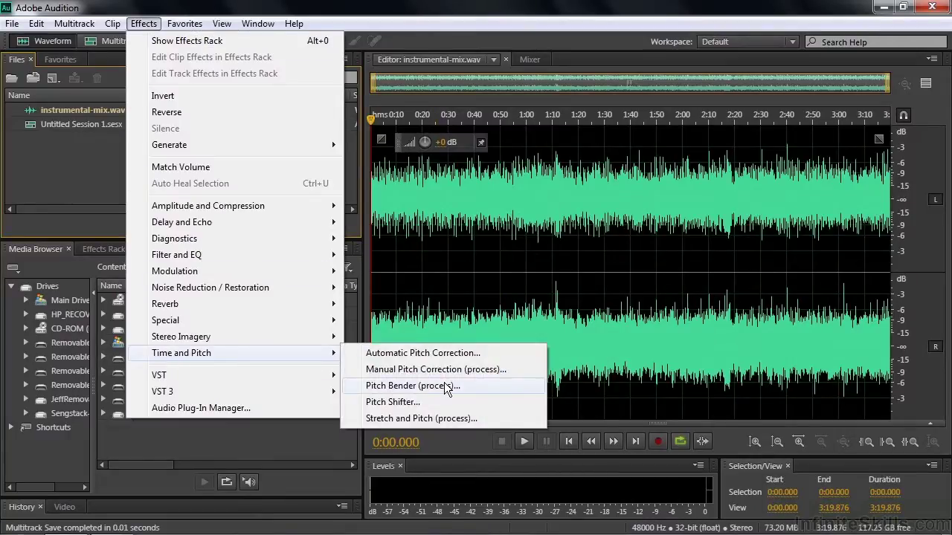
left_click(405, 386)
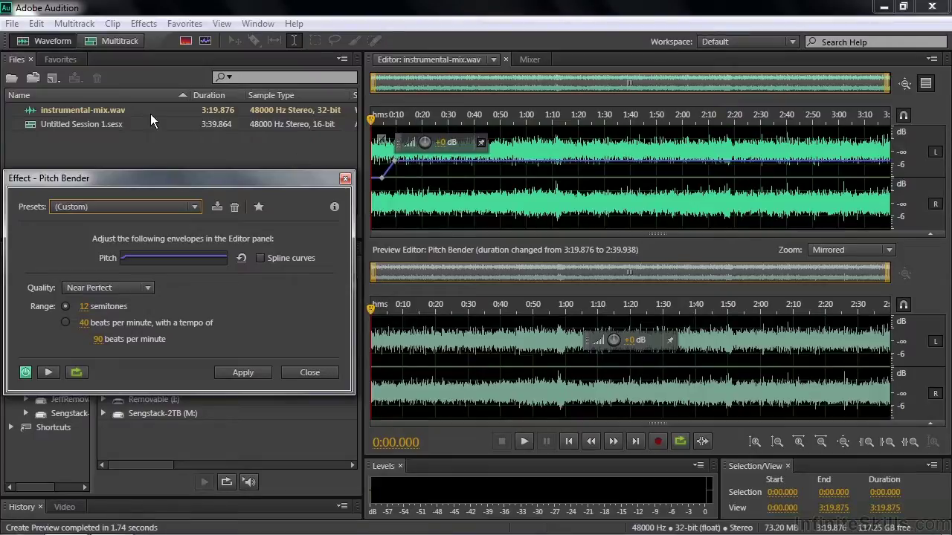
left_click(35, 23)
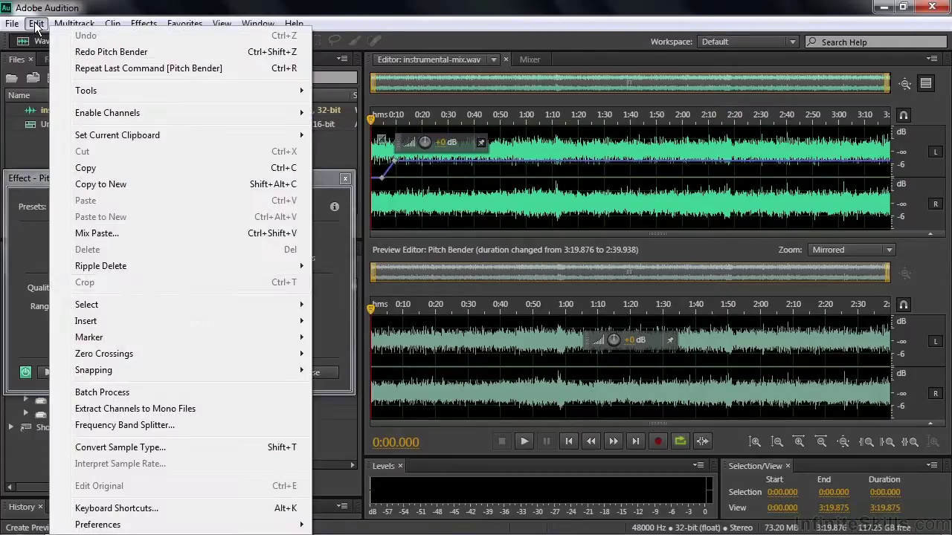
mouse_move(97, 525)
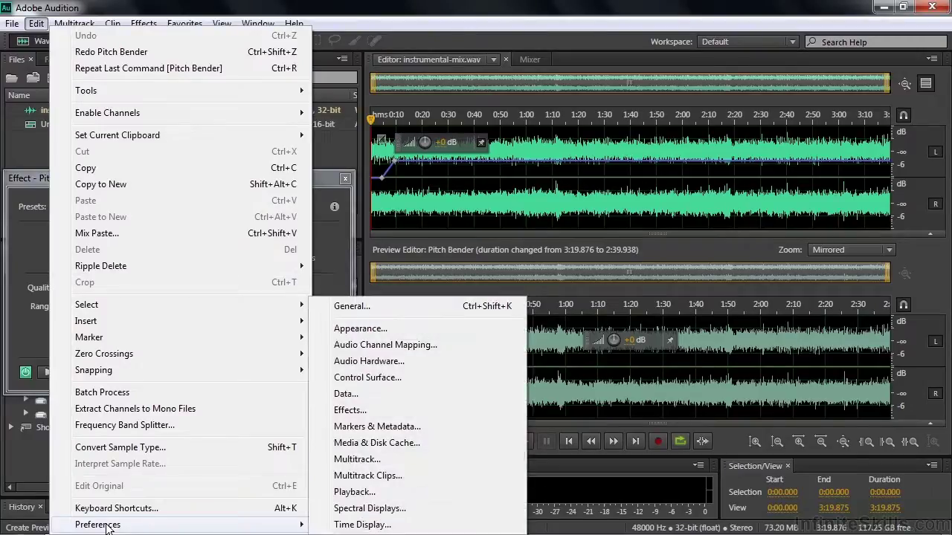
left_click(369, 410)
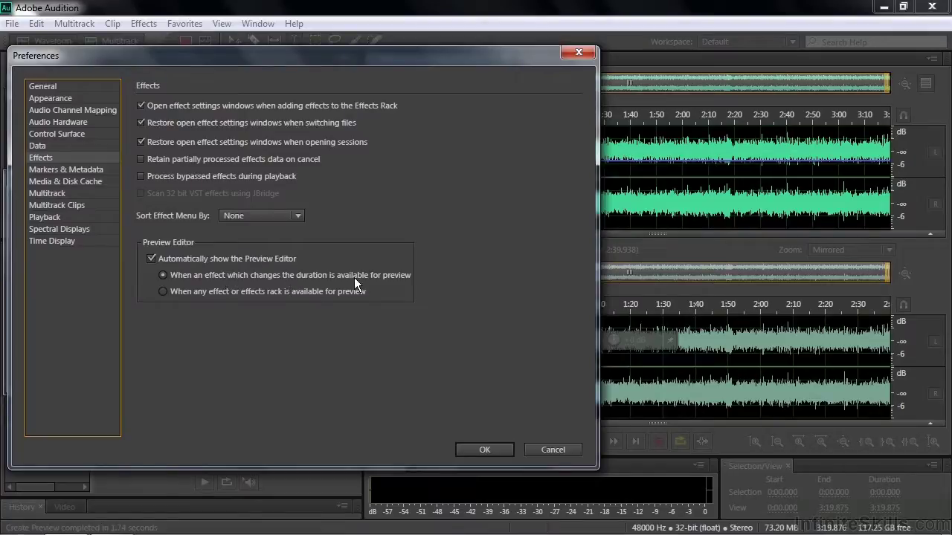
left_click(553, 450)
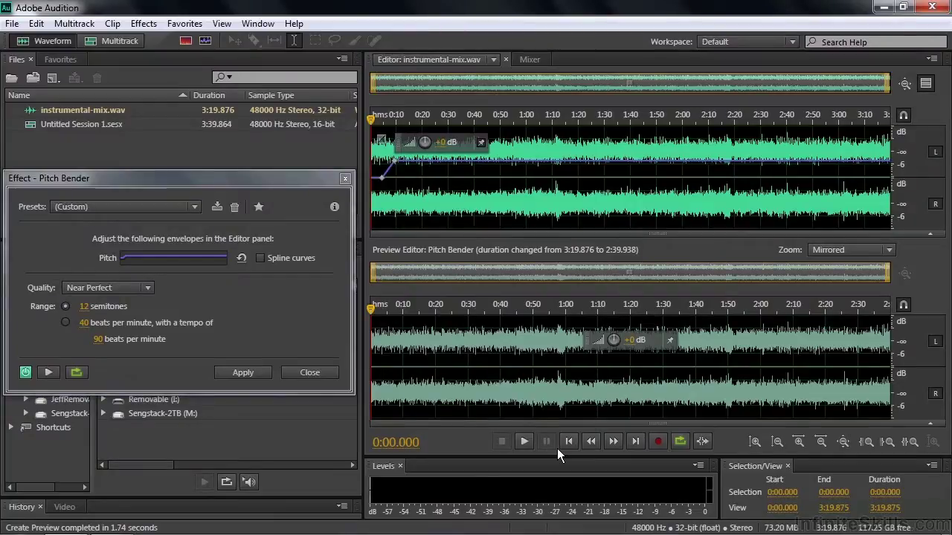
Apply the Down A Whole Step preset and set the Range to 12 semitones.
left_click(194, 206)
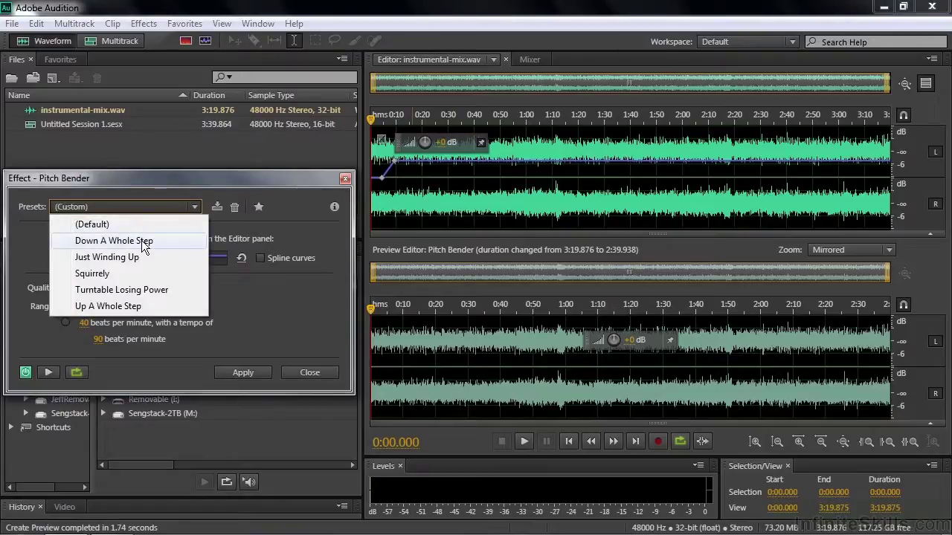
left_click(142, 242)
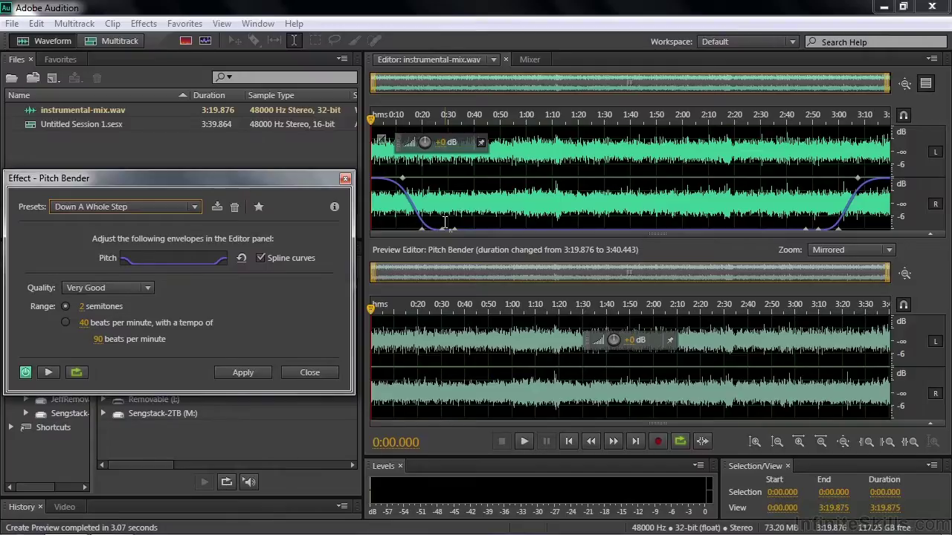
left_click(82, 308)
type("12")
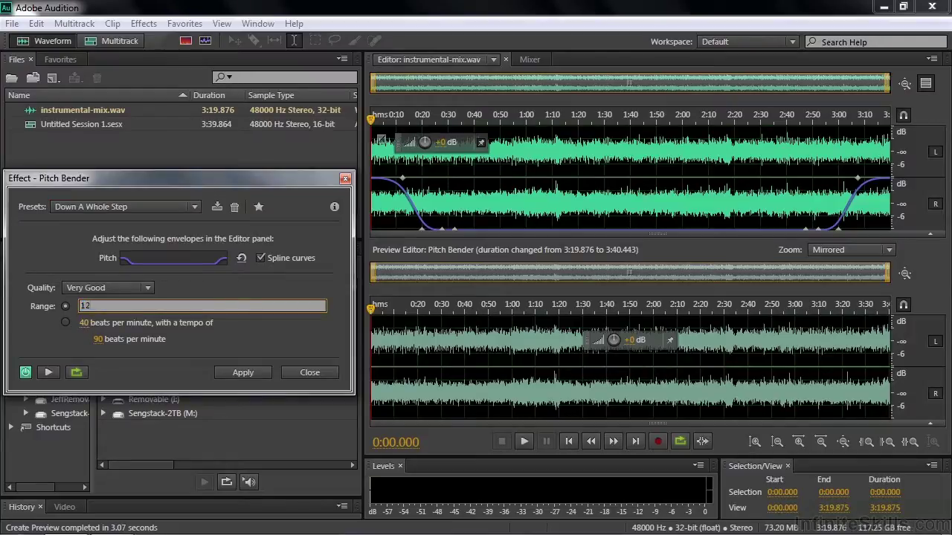
key("Return")
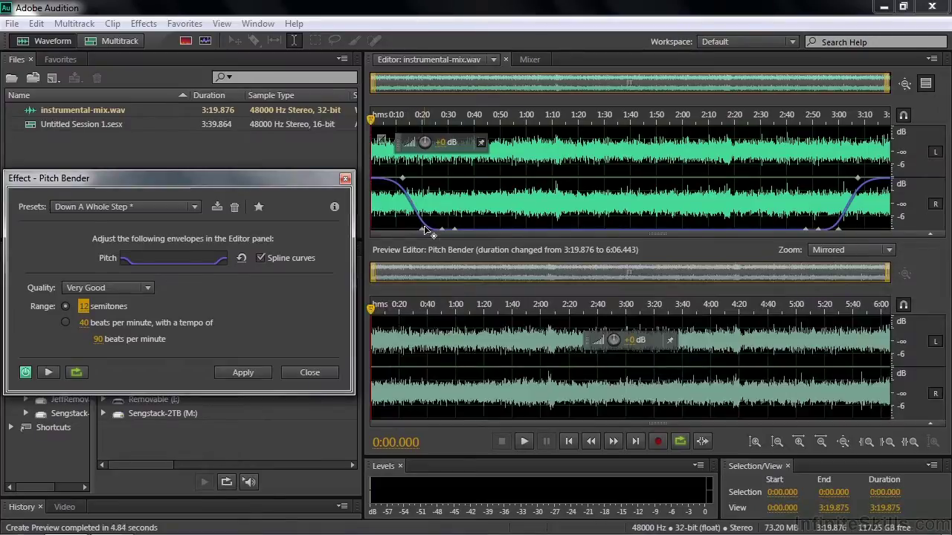
mouse_move(424, 225)
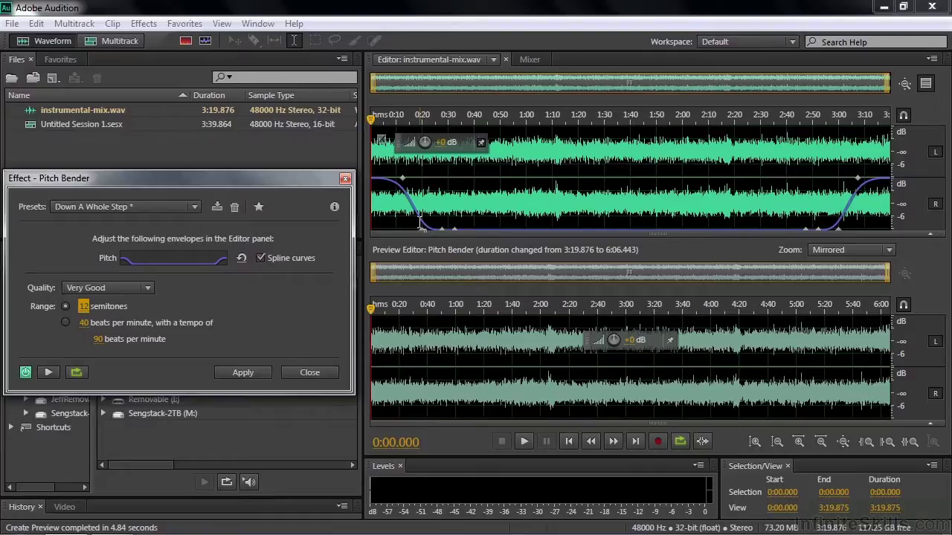
Turn off spline curves, move the low pitch point earlier, and play the preview from 0:12.
left_click(260, 258)
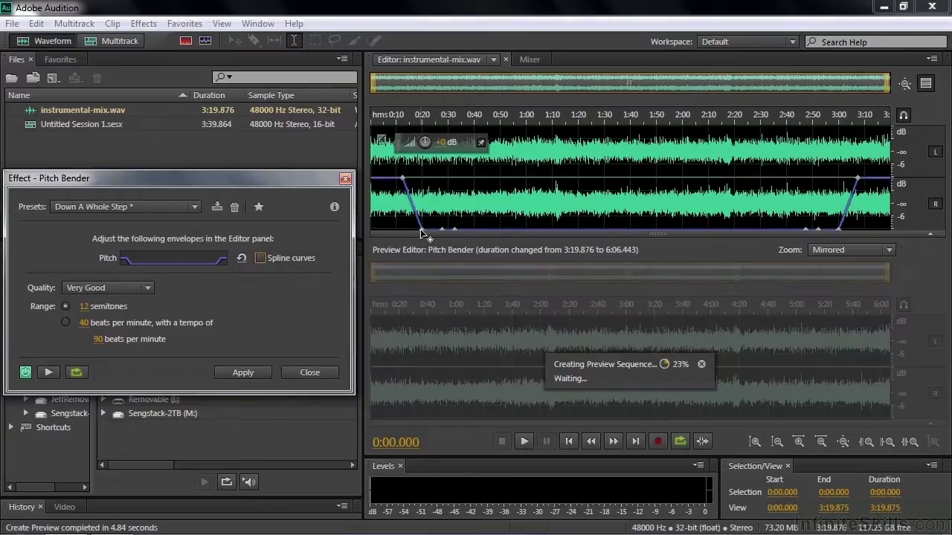
left_click_drag(420, 229, 406, 227)
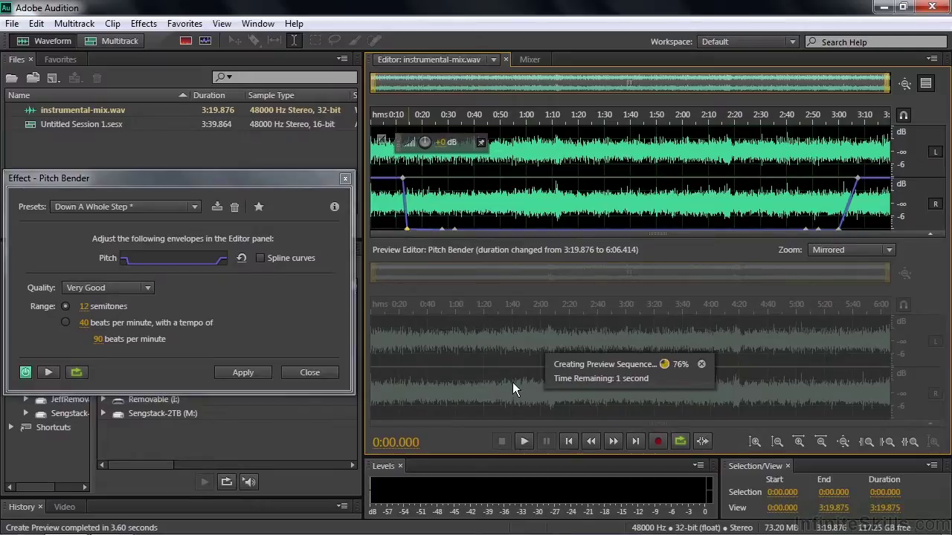
left_click_drag(374, 124, 404, 122)
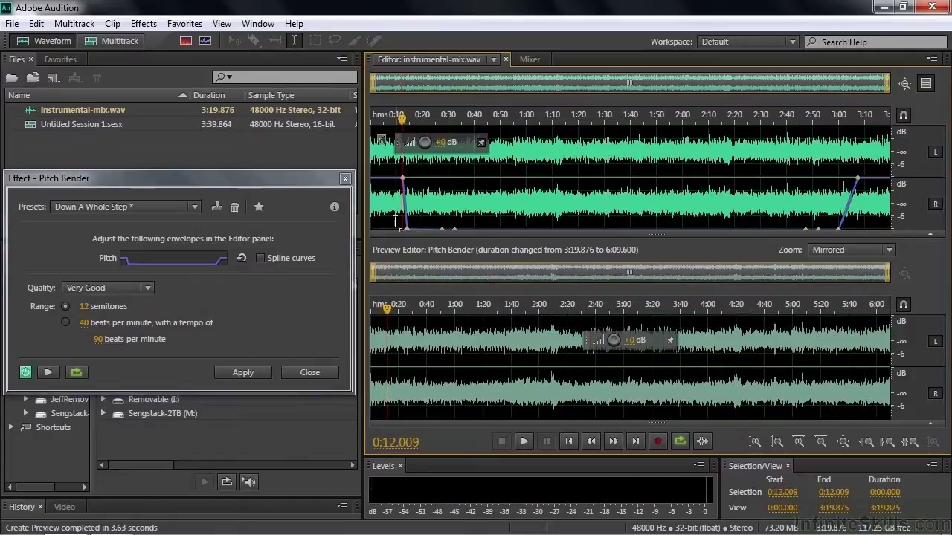
key("space")
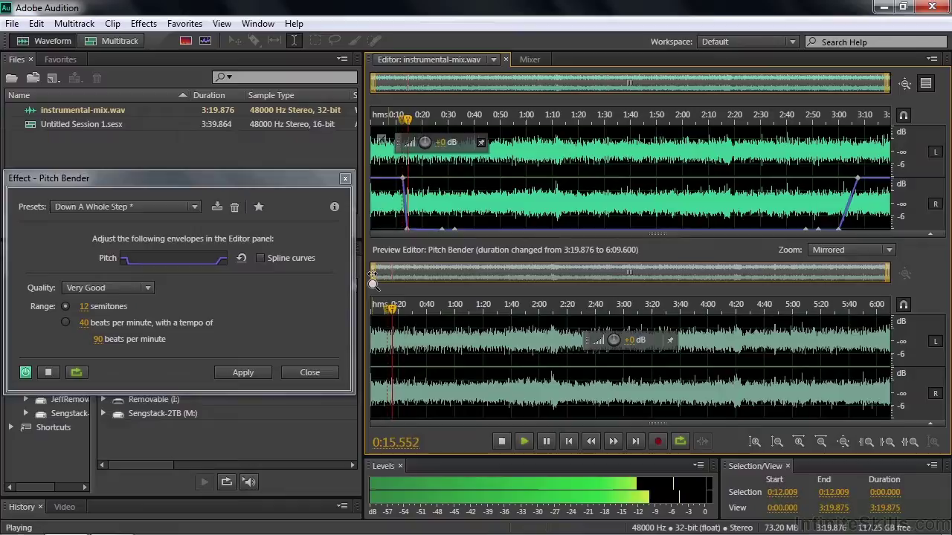
key("space")
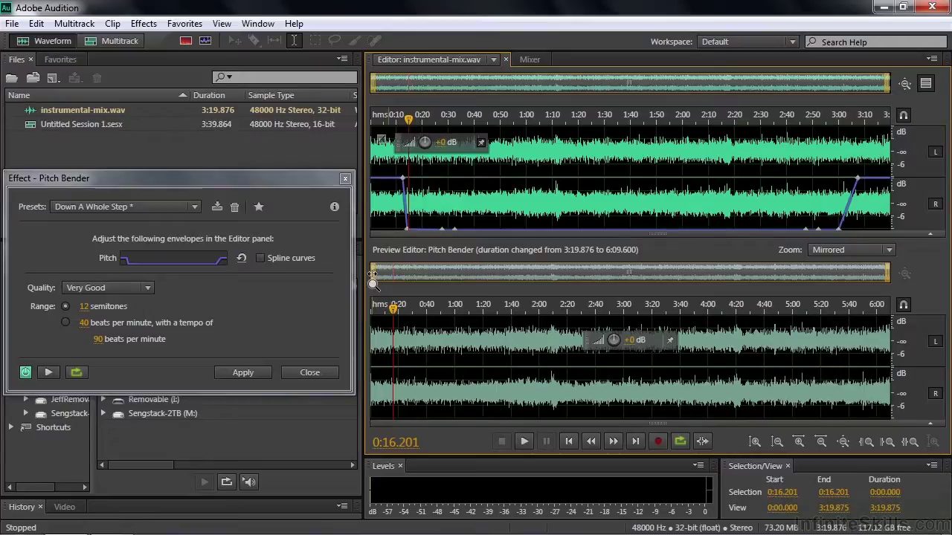
Load the Turntable Losing Power preset and hold the pitch flat at 0 semitones until near the end.
left_click(197, 207)
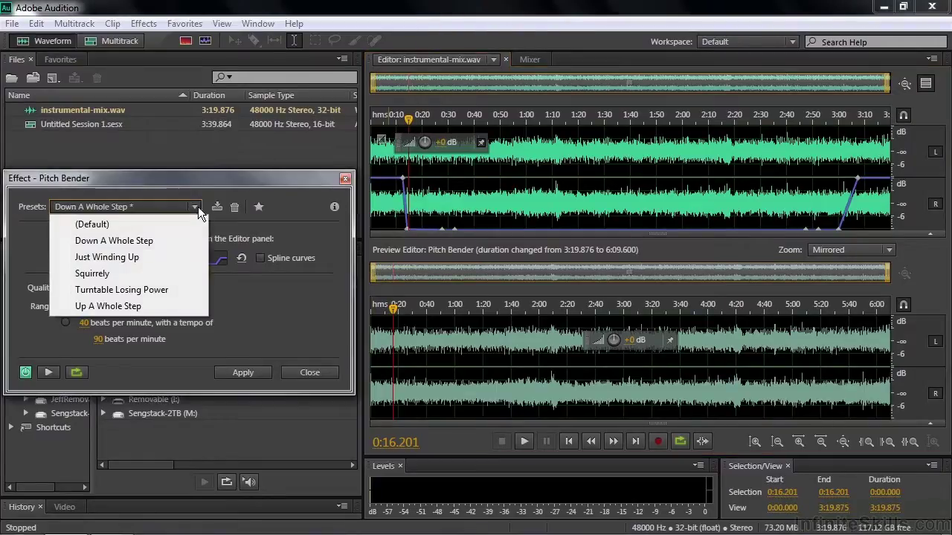
left_click(153, 290)
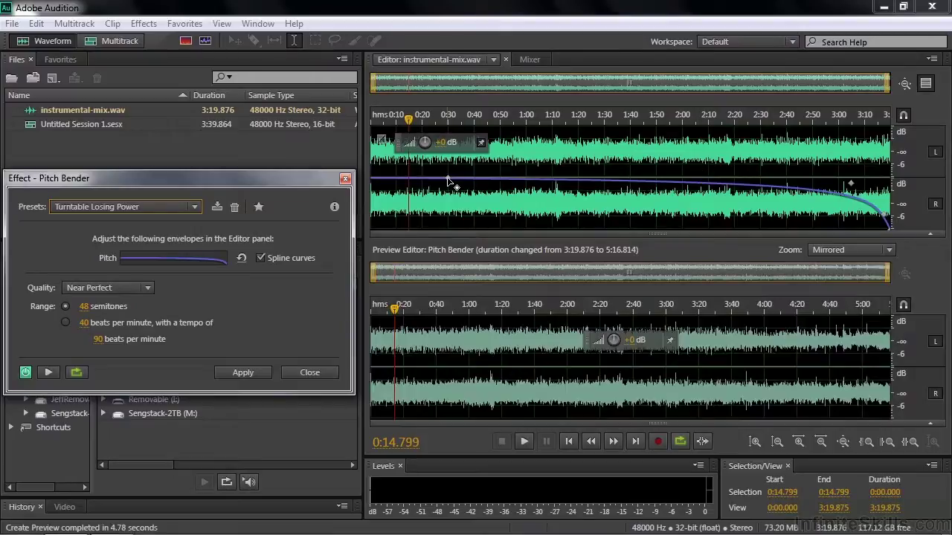
mouse_move(447, 180)
left_click_drag(447, 183, 871, 180)
left_click_drag(887, 221, 889, 220)
left_click_drag(879, 184, 873, 177)
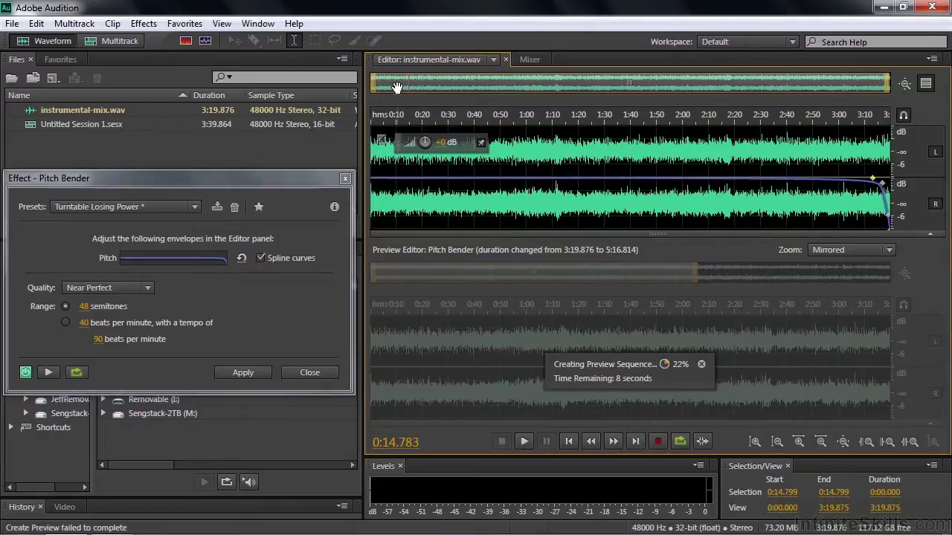
Zoom into the final seconds, slide the late pitch points later, and add a slightly raised point.
left_click_drag(377, 83, 861, 96)
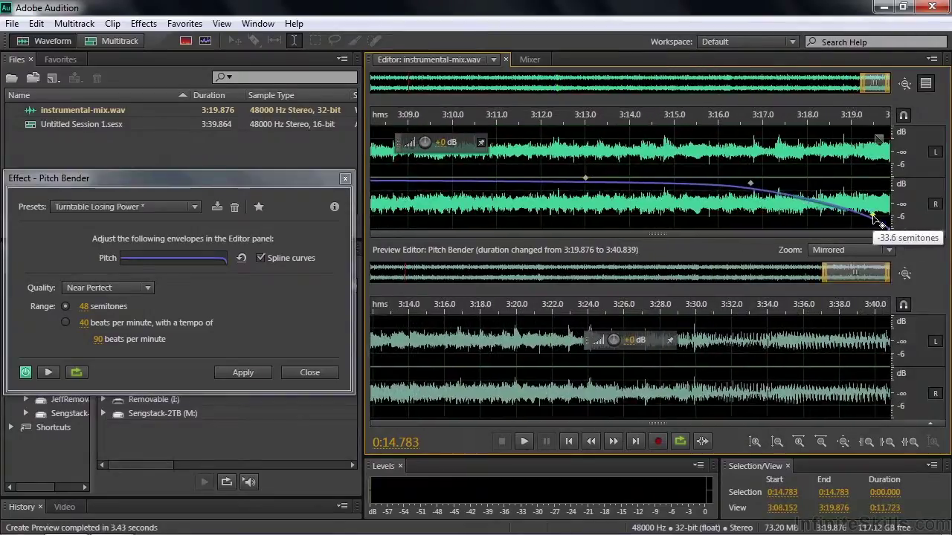
left_click_drag(875, 217, 878, 219)
left_click_drag(753, 184, 855, 187)
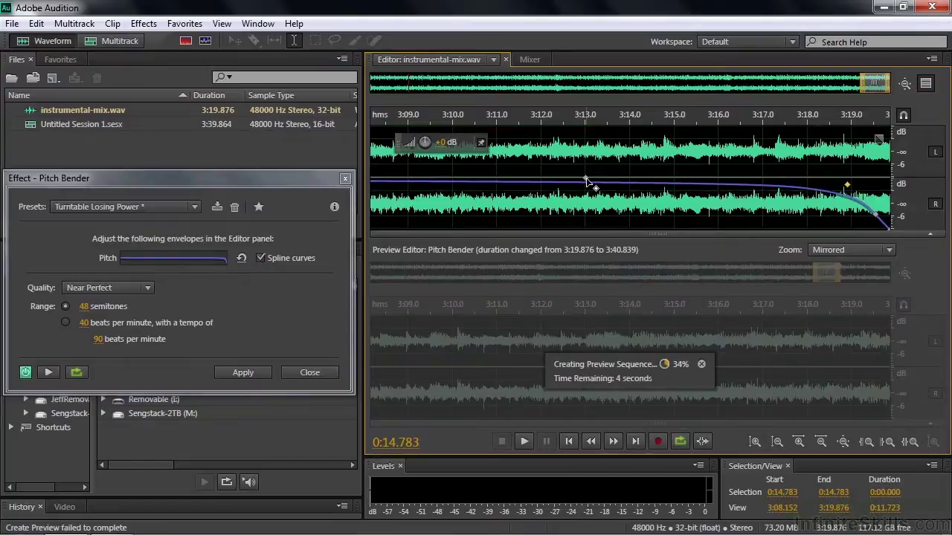
left_click_drag(587, 180, 816, 180)
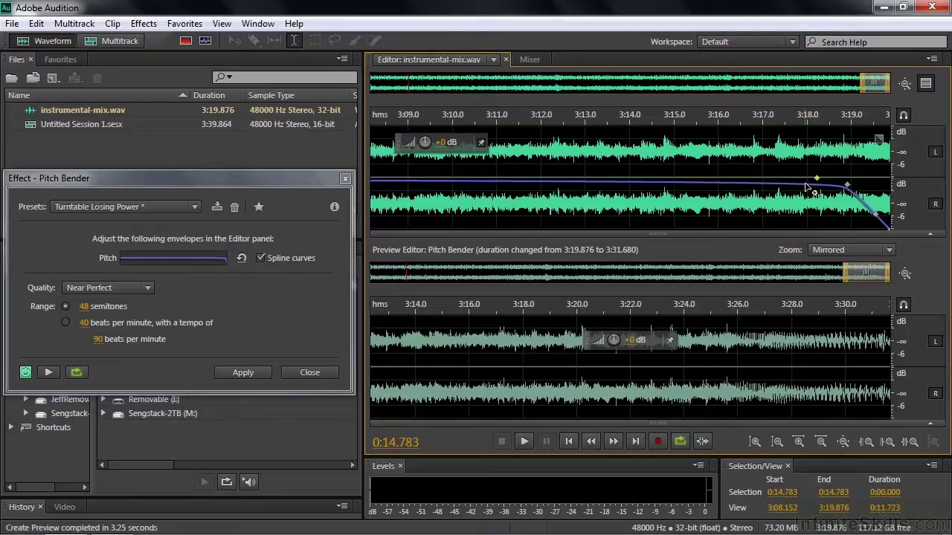
left_click(806, 185)
left_click_drag(806, 186, 806, 180)
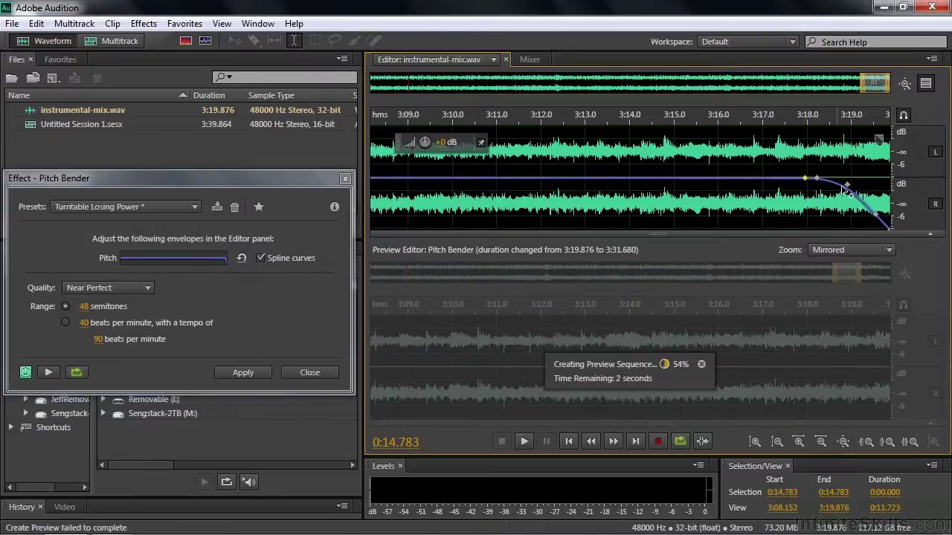
left_click(790, 116)
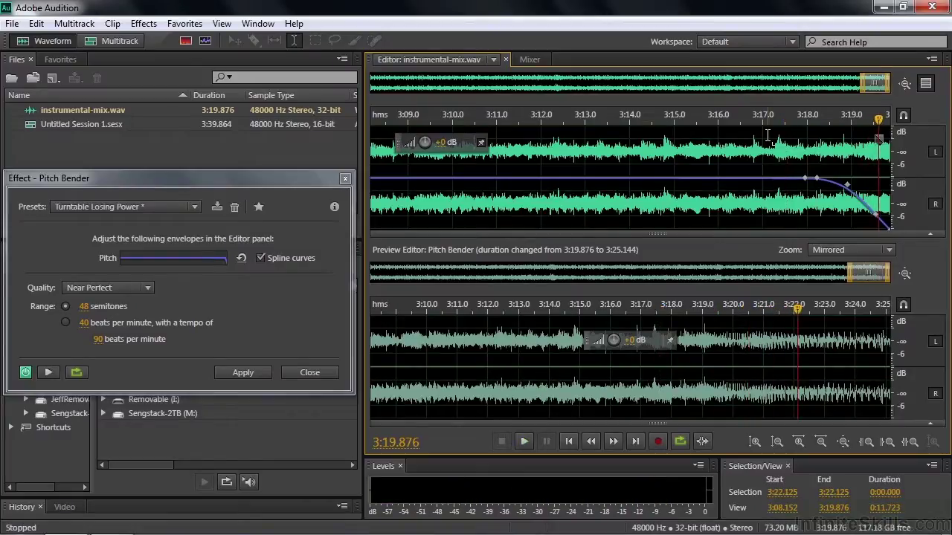
Reset the Pitch Bender to the (Default) preset and show the whole file.
left_click(193, 207)
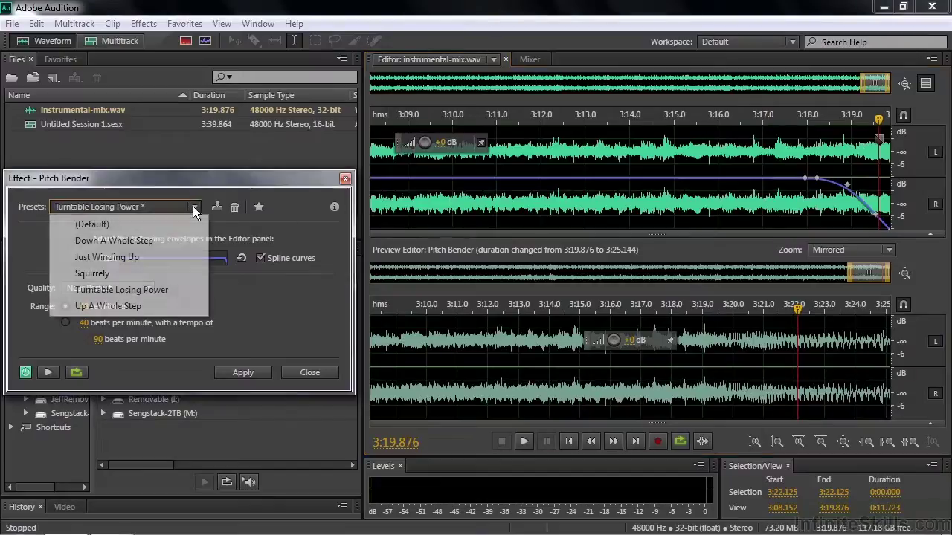
left_click(128, 225)
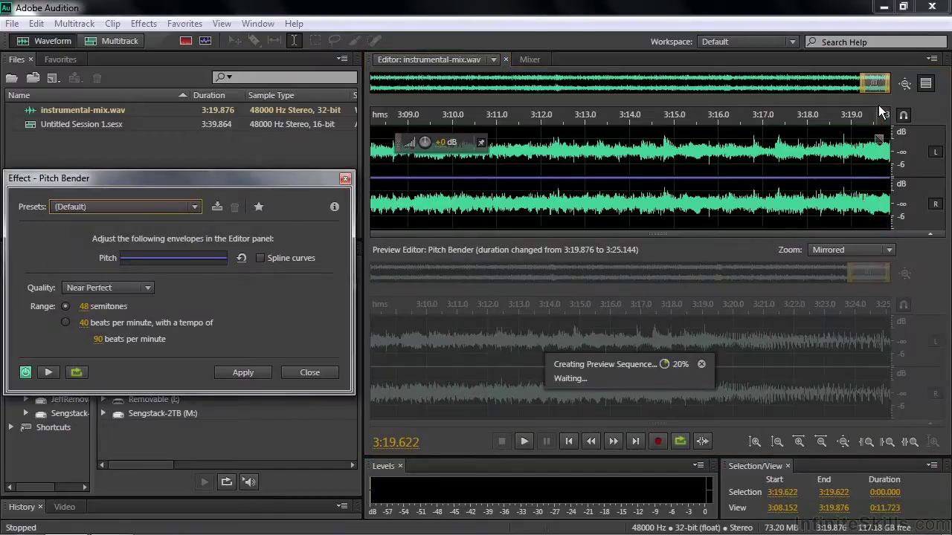
double_click(865, 82)
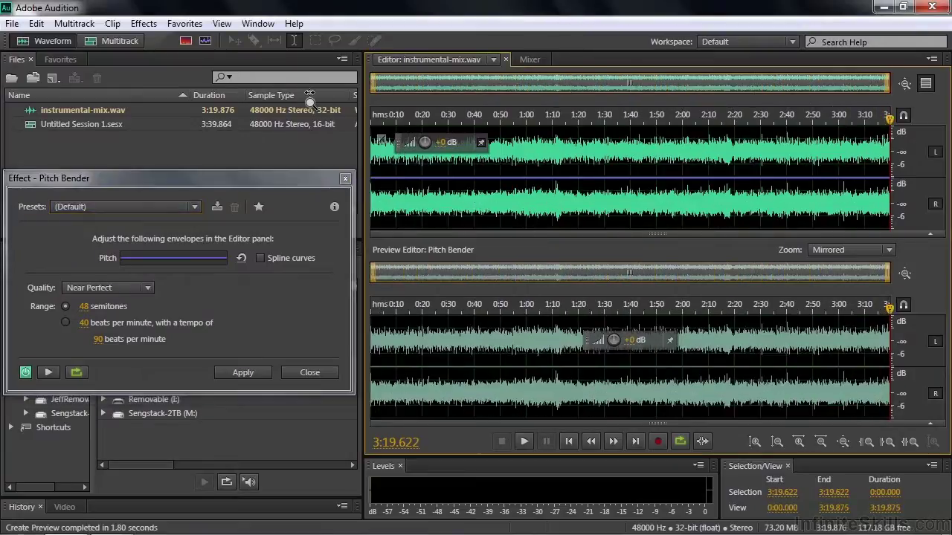
Add two envelope keyframes near the start so the pitch rises sharply.
left_click(388, 180)
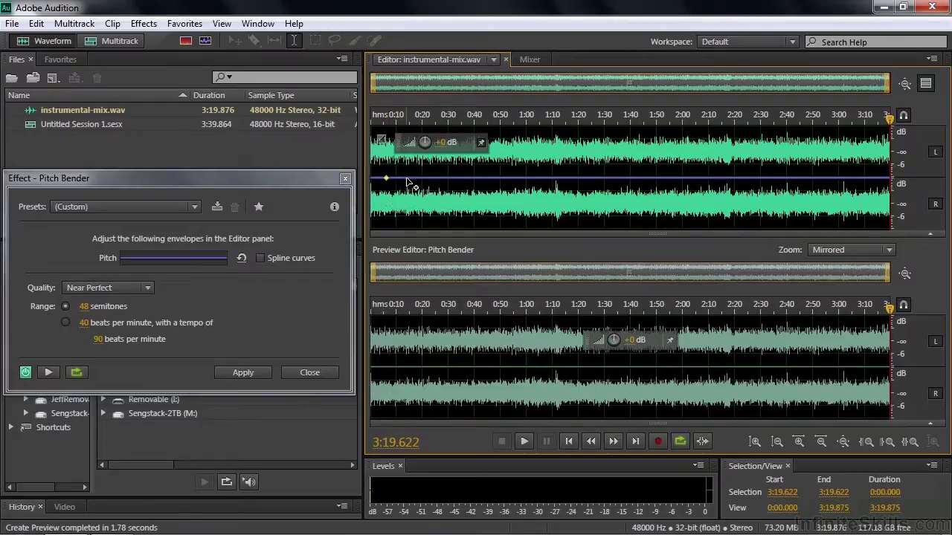
left_click(408, 179)
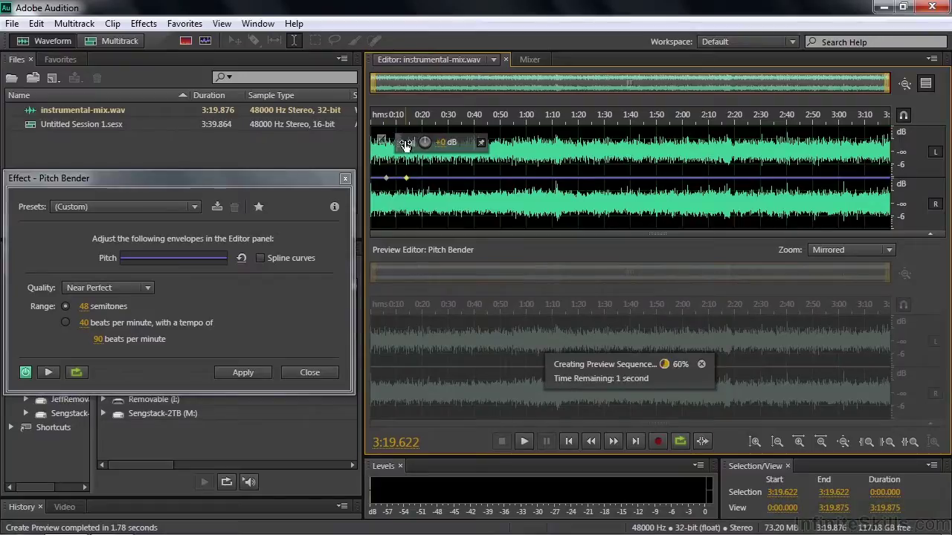
left_click_drag(409, 180, 402, 203)
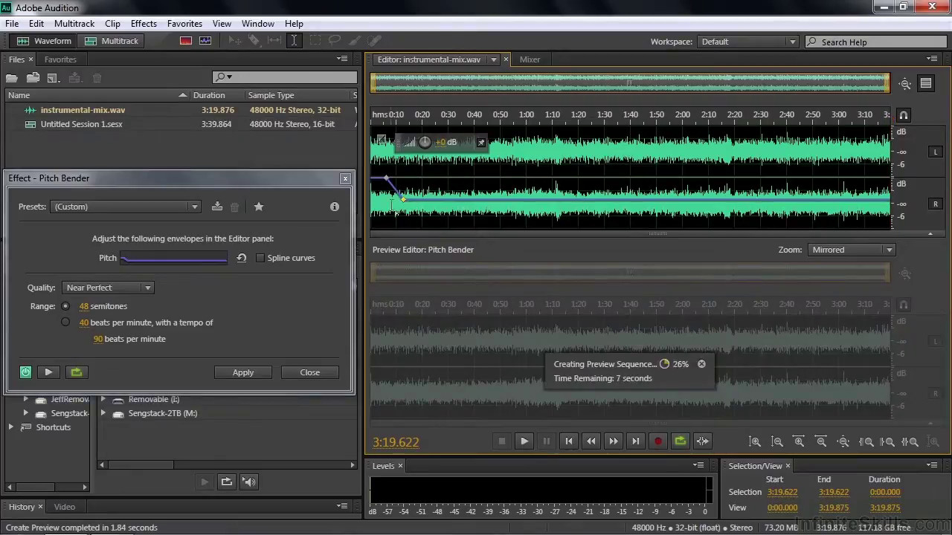
left_click_drag(403, 199, 401, 165)
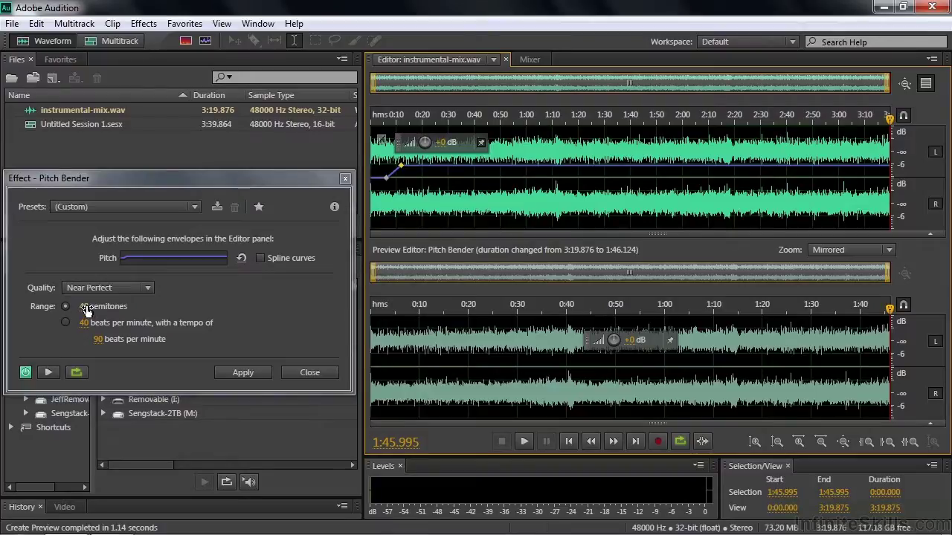
Set the Range to 12 semitones and drag the raised keyframe to 4.5 semitones.
left_click(84, 308)
type("1")
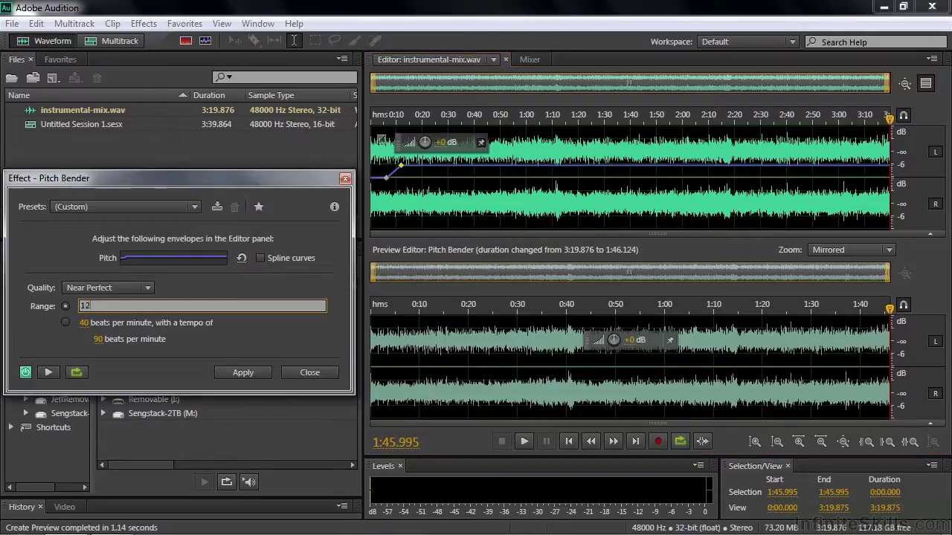
type("2")
key("Return")
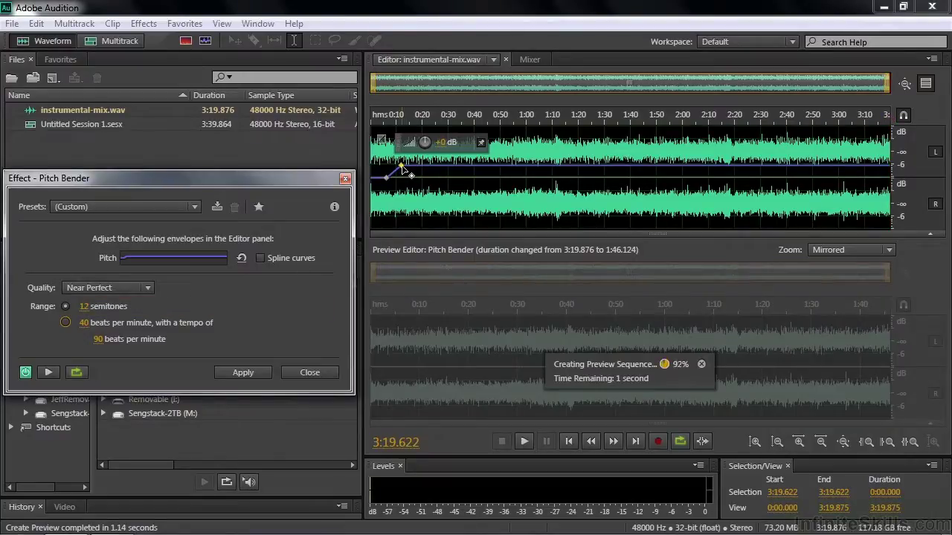
left_click_drag(401, 169, 403, 161)
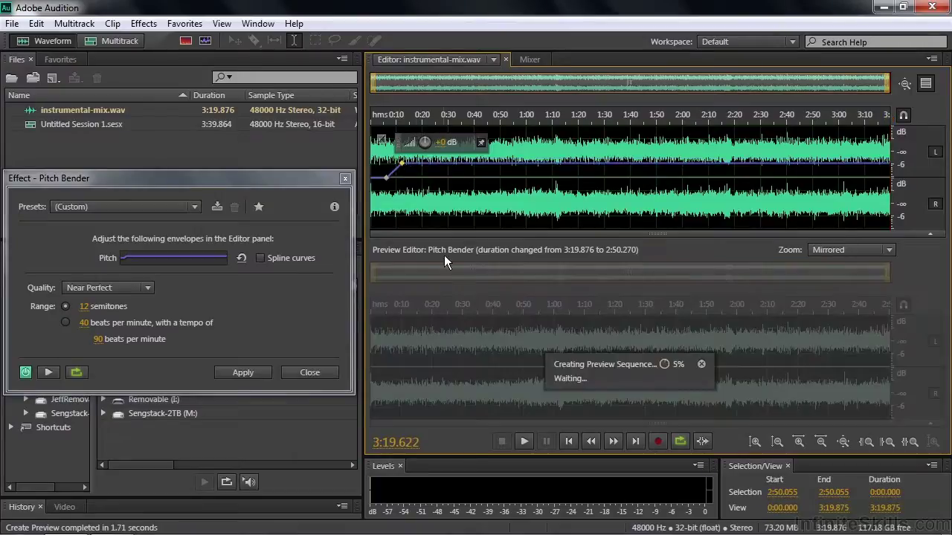
Close the preview editor, confirm the alert, and raise the plateau to about 3.9 semitones.
left_click(925, 84)
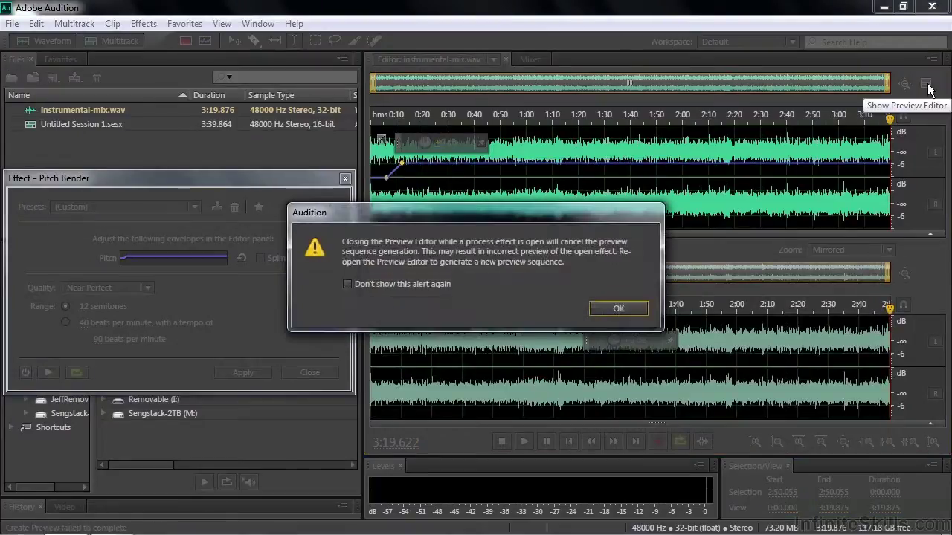
left_click(626, 307)
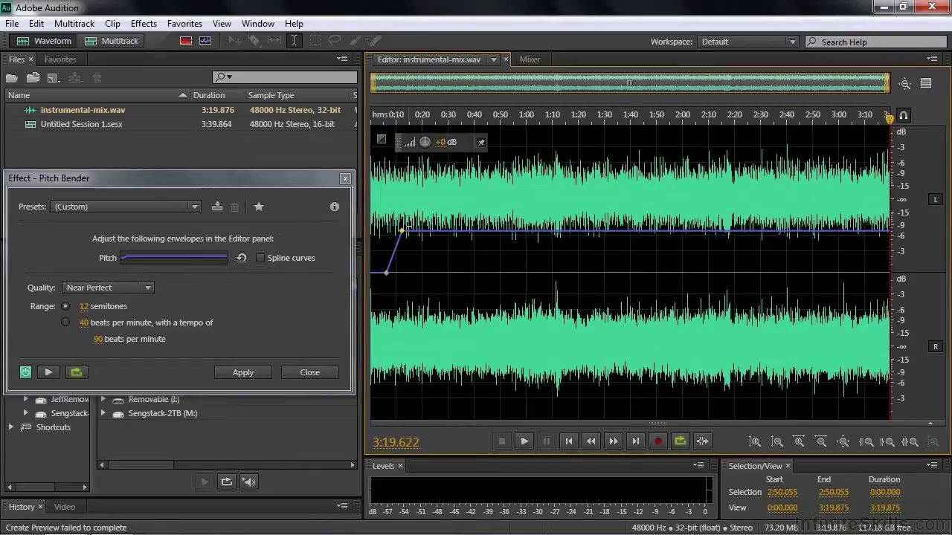
left_click_drag(402, 233, 396, 224)
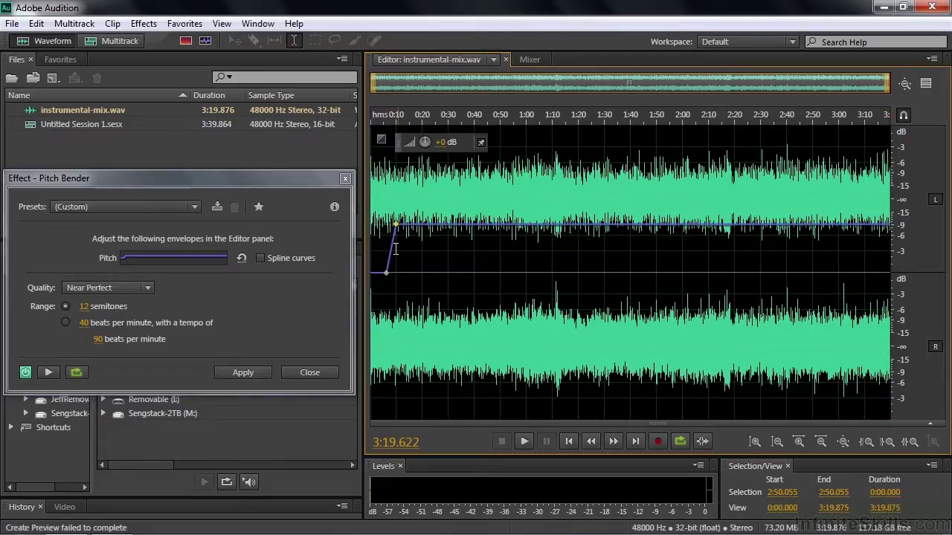
Audition the rise from 0:05, then add a point ending the plateau and pull the pitch down.
left_click(385, 254)
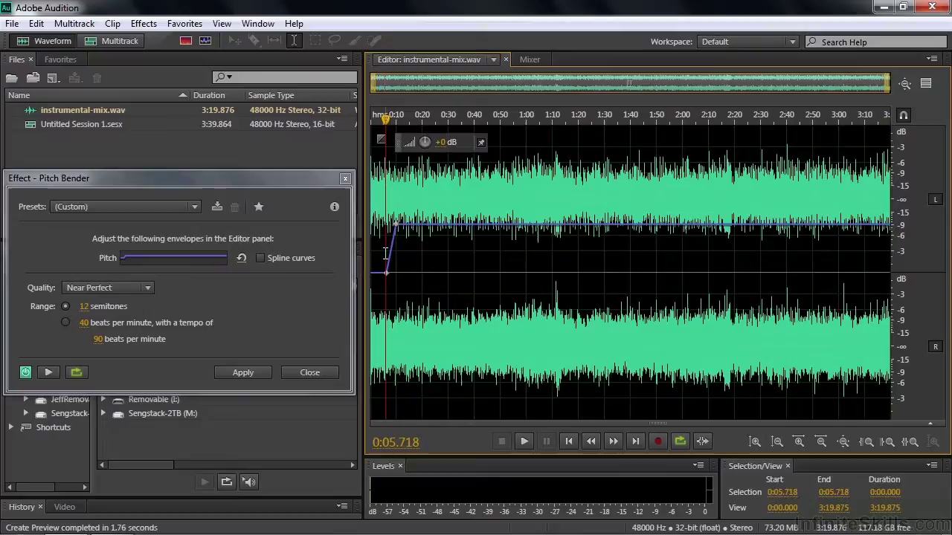
key("space")
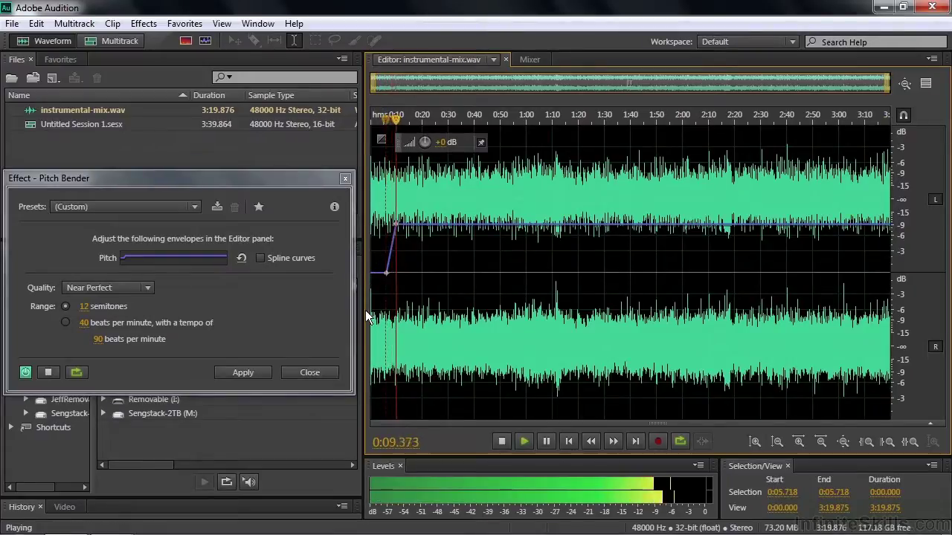
key("space")
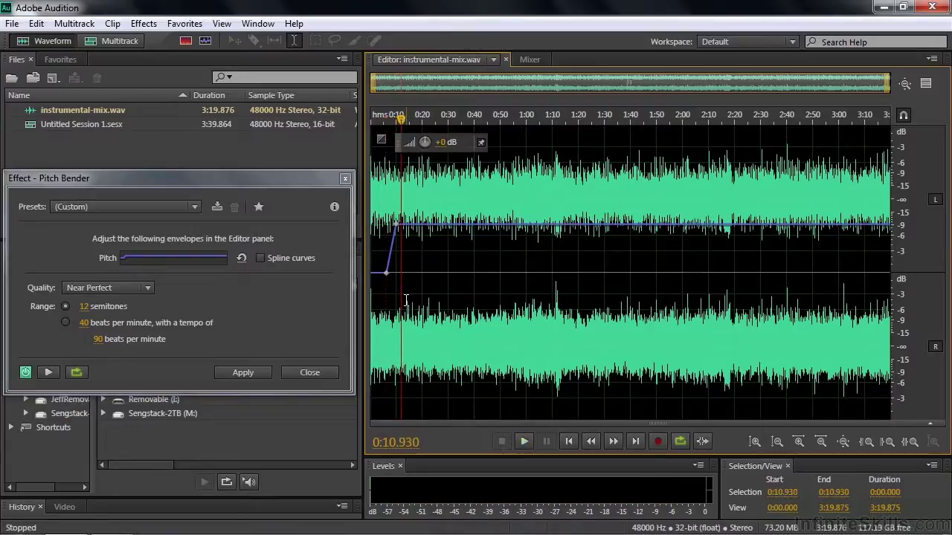
left_click(433, 224)
left_click_drag(443, 224, 444, 273)
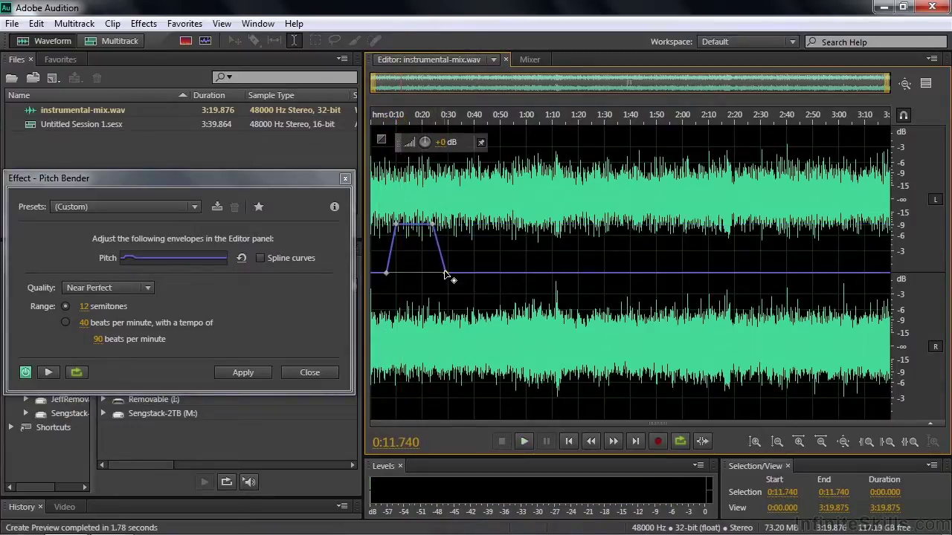
Drop the envelope's end point to about -12 semitones near 0:28, auditioning from 23 and 27 seconds.
left_click(439, 255)
key("space")
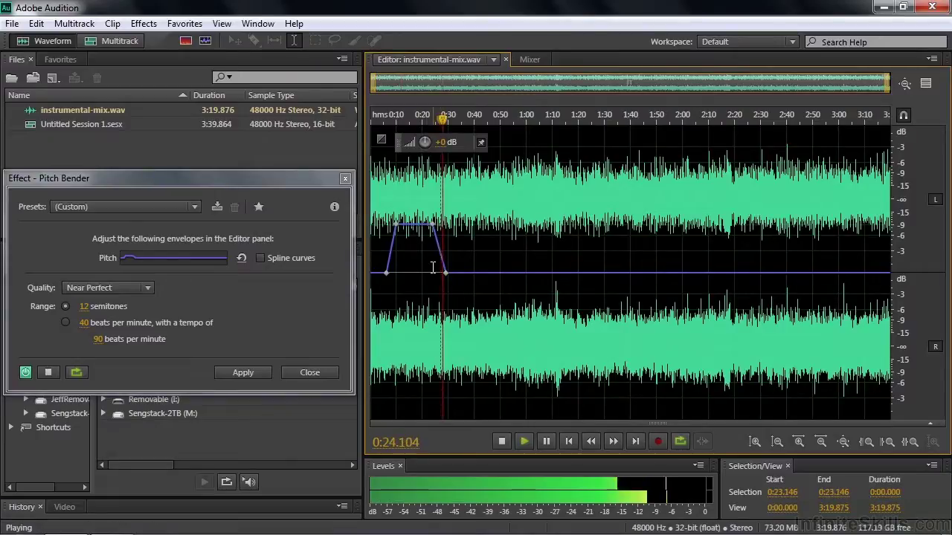
key("space")
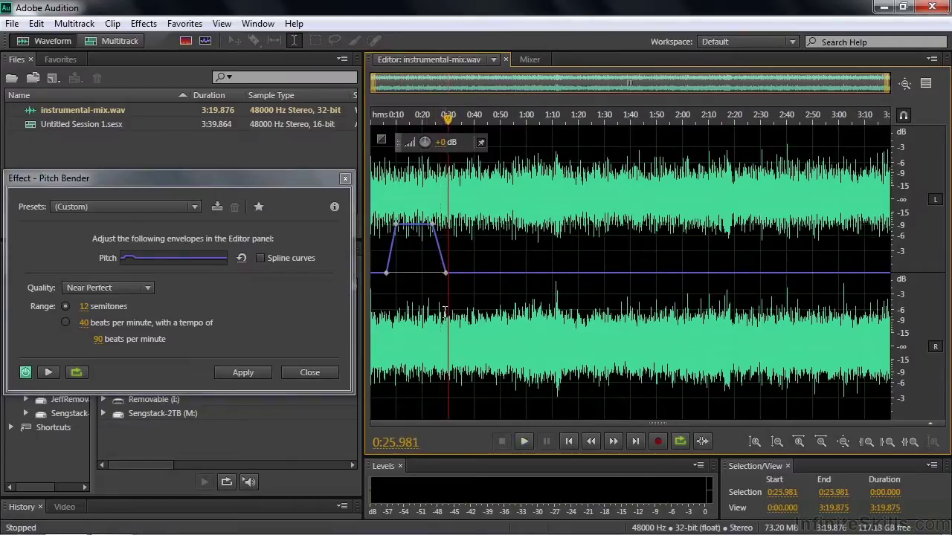
left_click_drag(448, 277, 461, 418)
left_click(445, 253)
key("space")
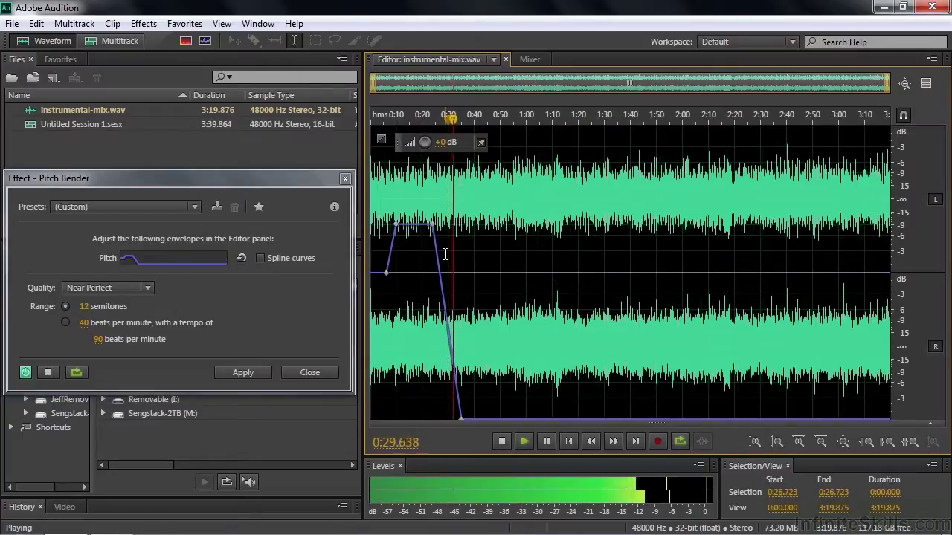
key("space")
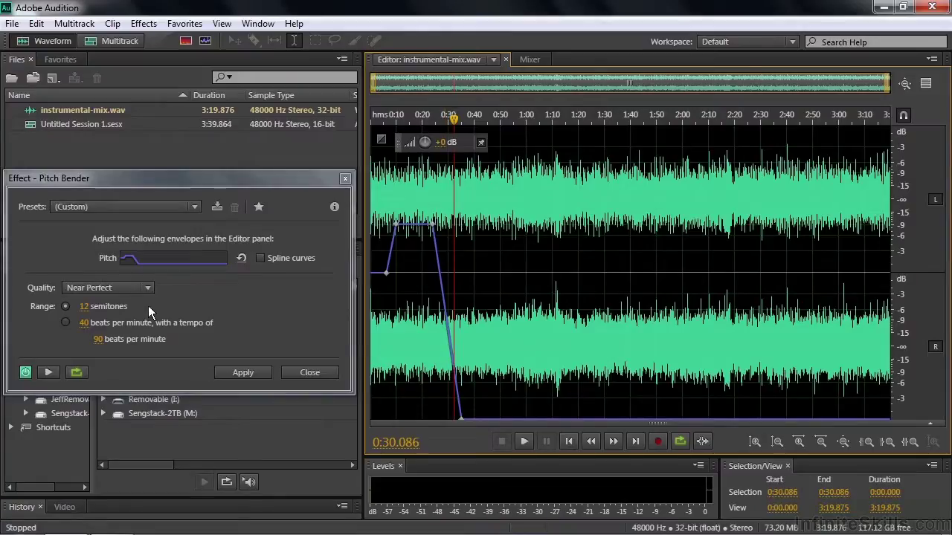
Nudge the raised point down slightly, restore the 12-semitone range, and check the Near Perfect quality.
left_click(65, 322)
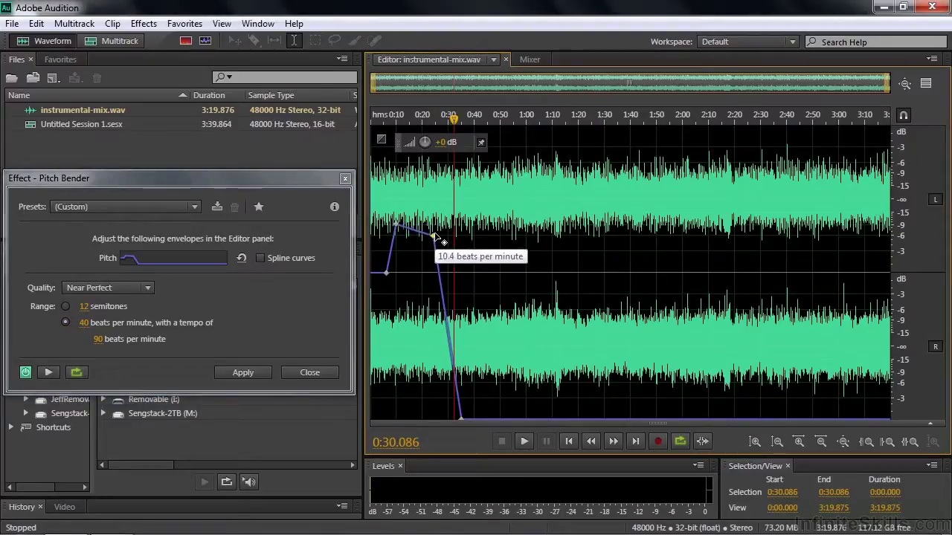
left_click_drag(436, 223, 436, 228)
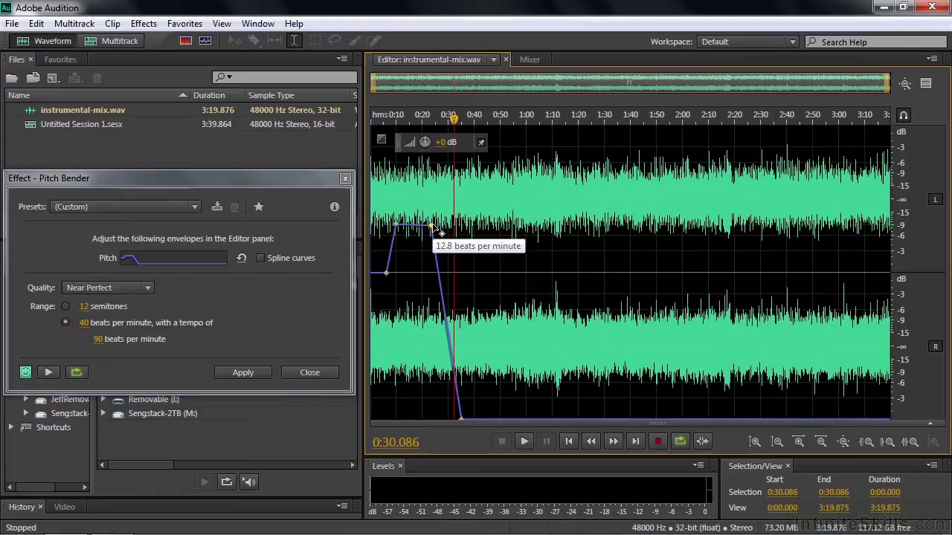
left_click(435, 227)
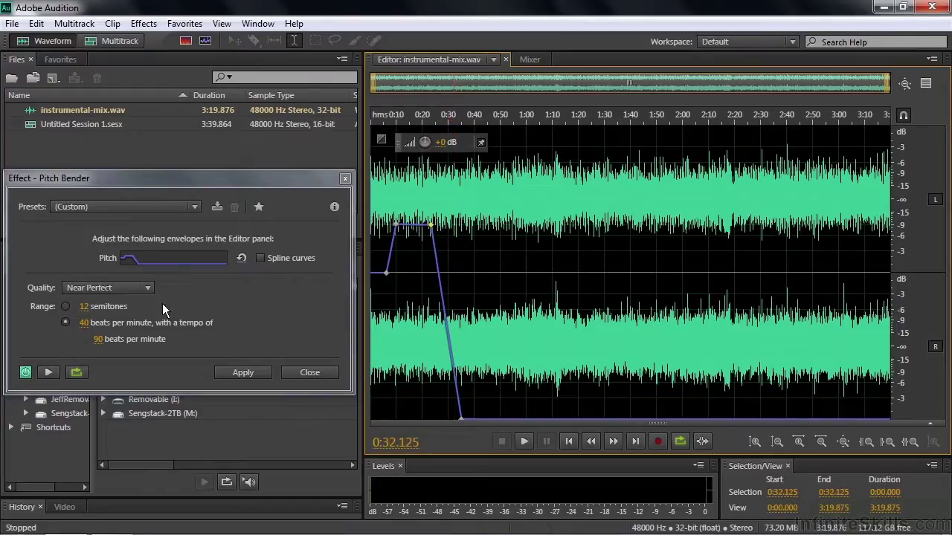
left_click(65, 306)
mouse_move(432, 226)
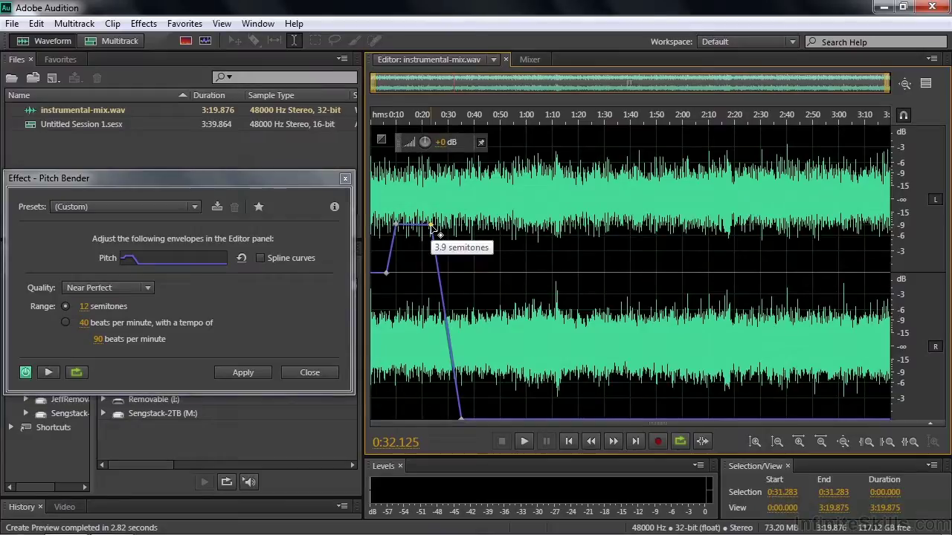
left_click(149, 290)
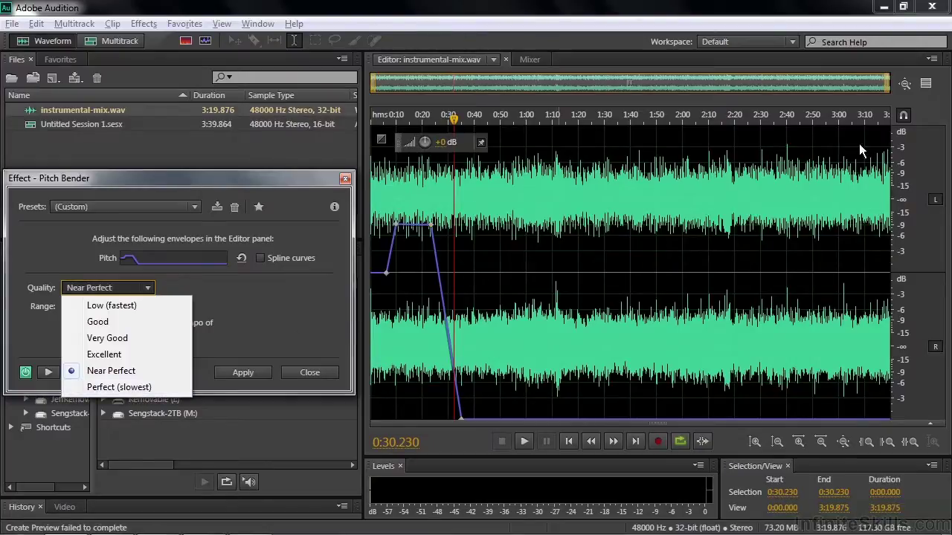
left_click(926, 84)
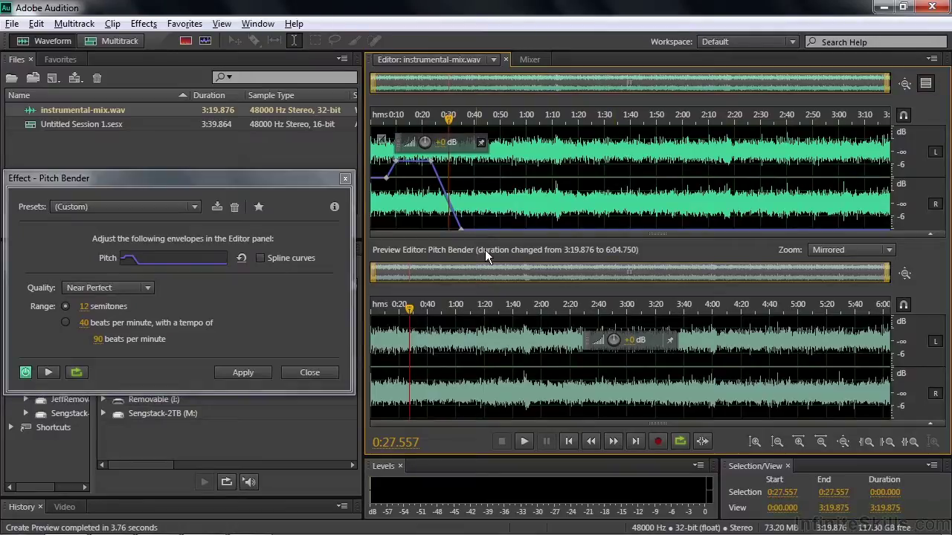
left_click(926, 83)
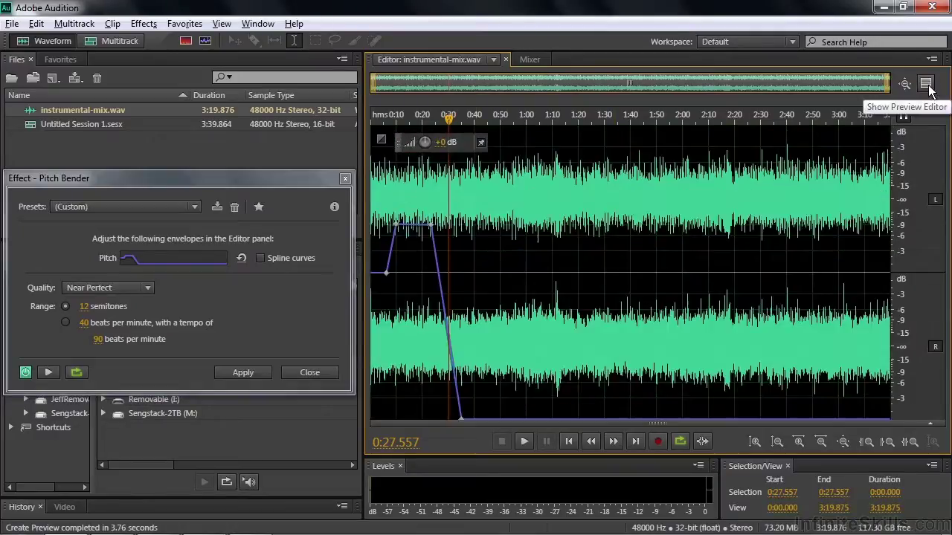
Discard the Pitch Bender without applying it and head to Effects > Time and Pitch.
left_click(310, 373)
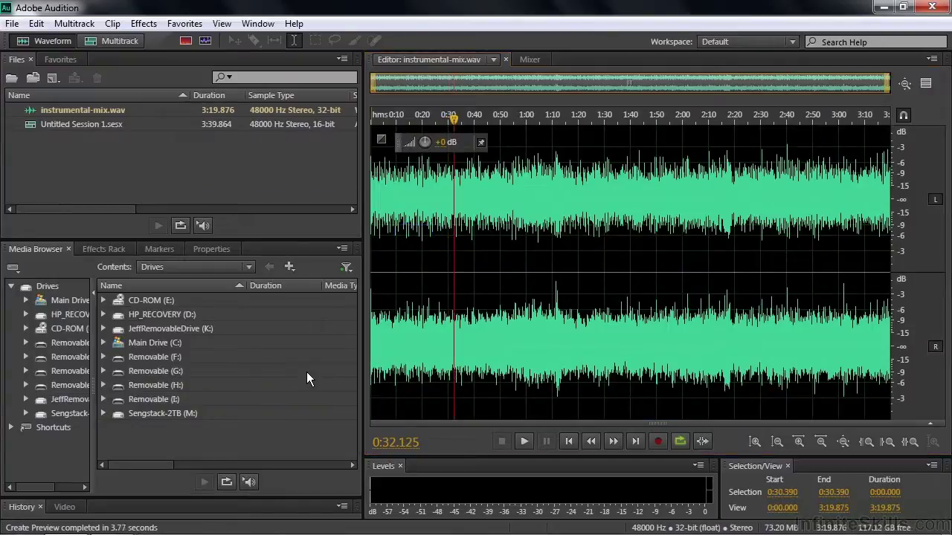
left_click(143, 23)
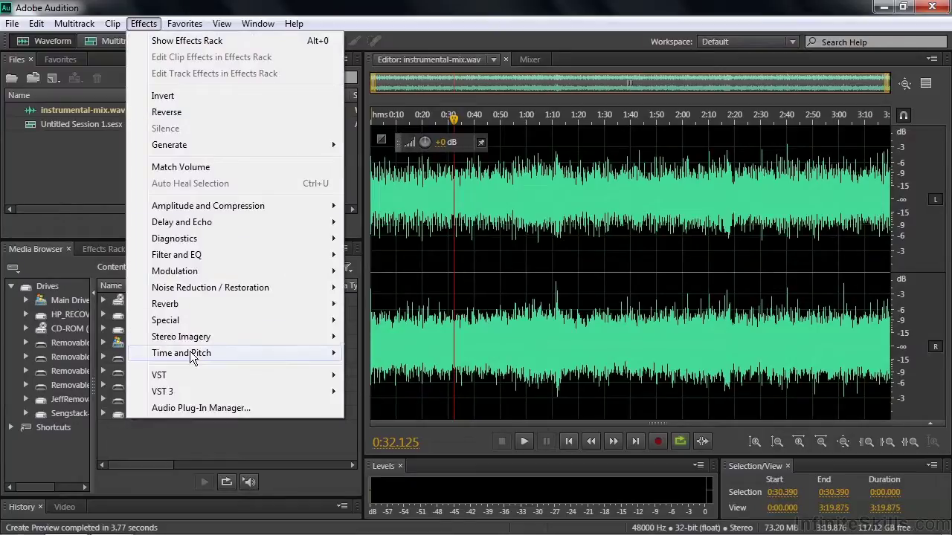
mouse_move(193, 354)
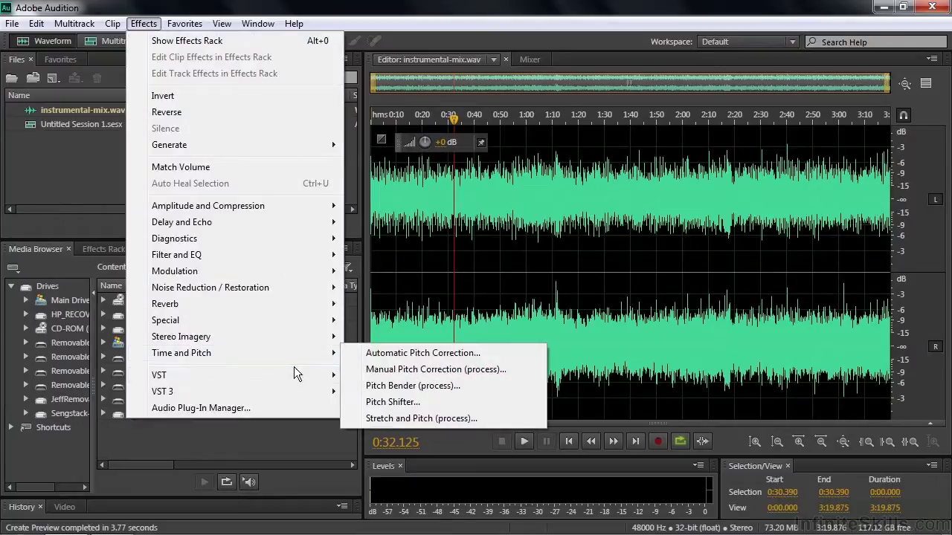
Open the Pitch Shifter, load its (Default) preset of 0 semitones and ratio 1.0000, and start playback.
left_click(378, 405)
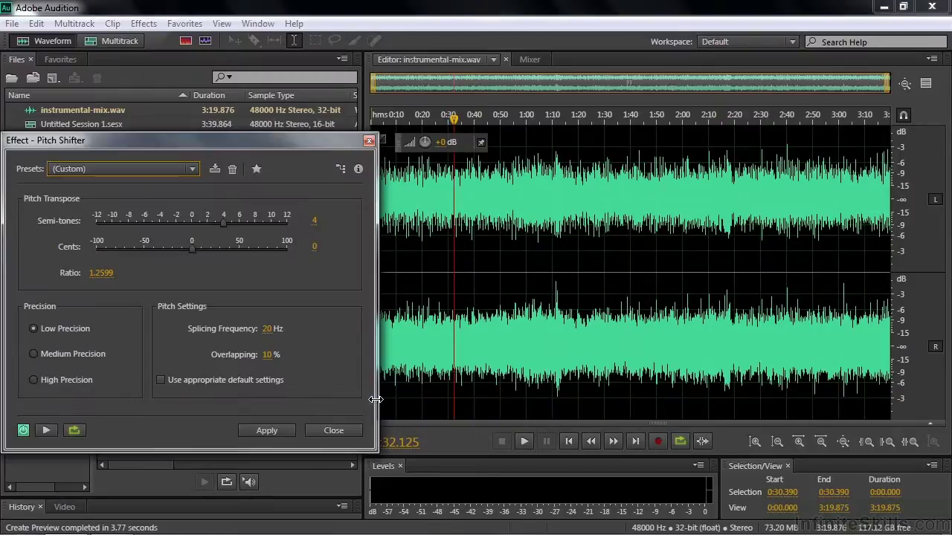
left_click(192, 169)
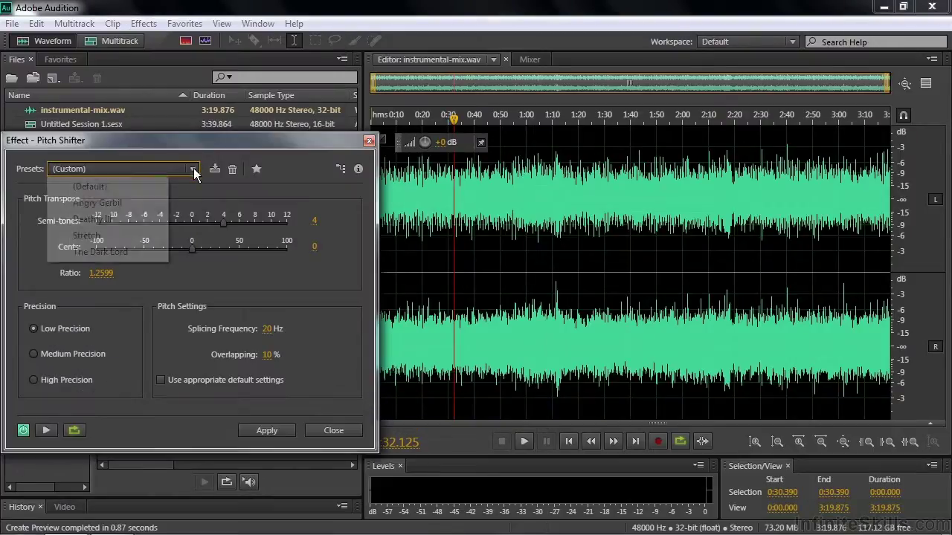
left_click(111, 186)
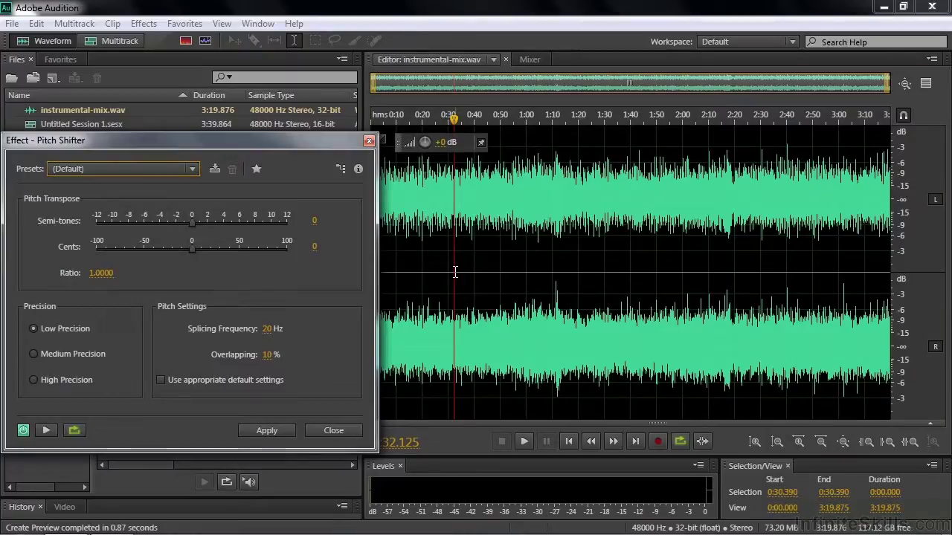
key("space")
Transpose the Pitch Shifter down to -12 semitones (ratio 0.5000) and stop the preview.
left_click(193, 222)
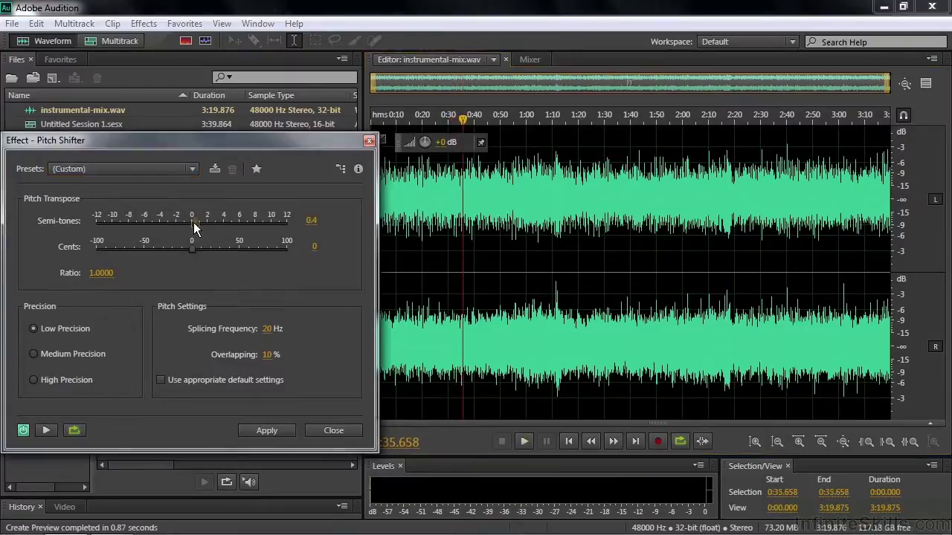
left_click_drag(191, 221, 76, 223)
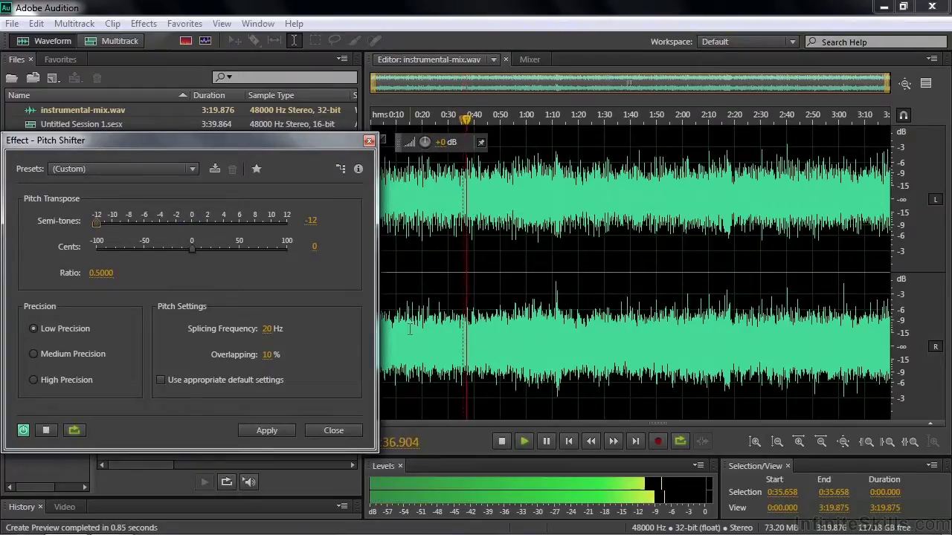
key("space")
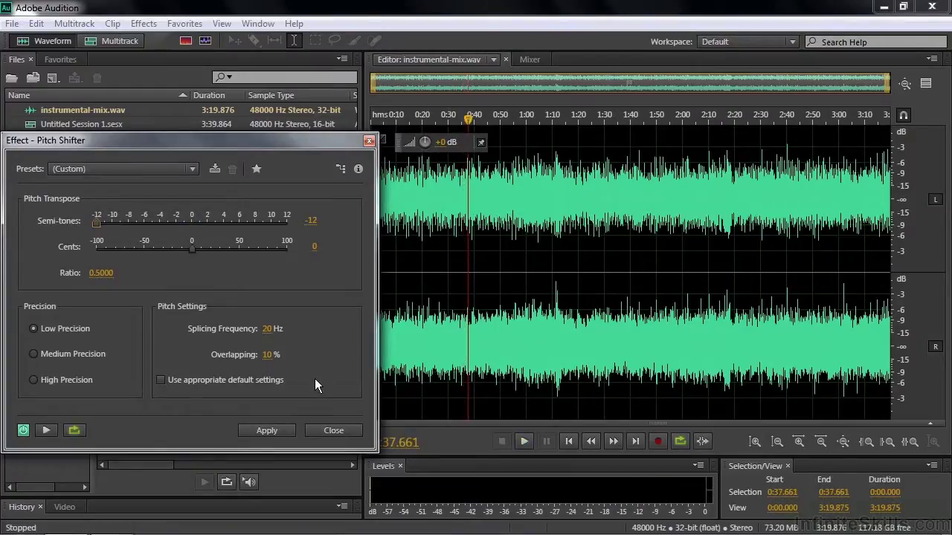
Switch to High Precision and automatic splicing and overlap settings, previewing after each change.
left_click(33, 380)
key("space")
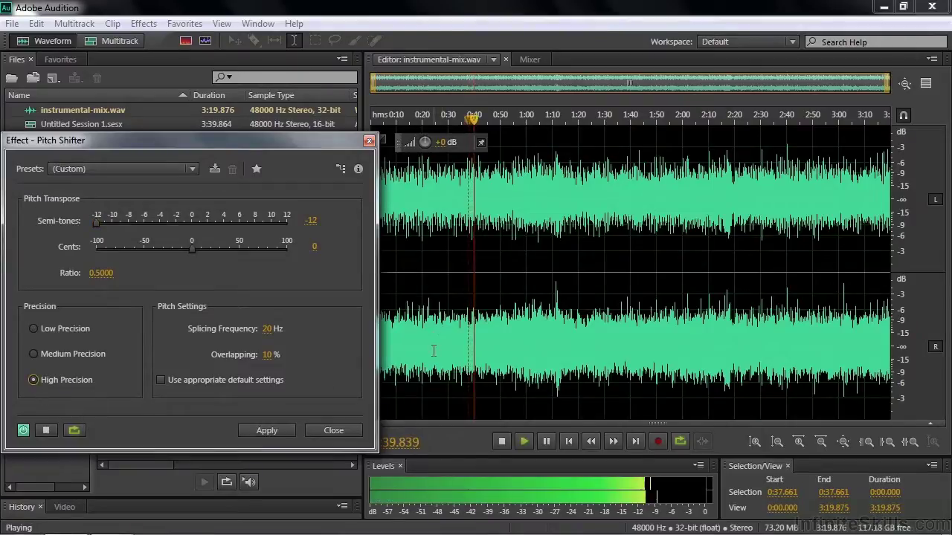
key("space")
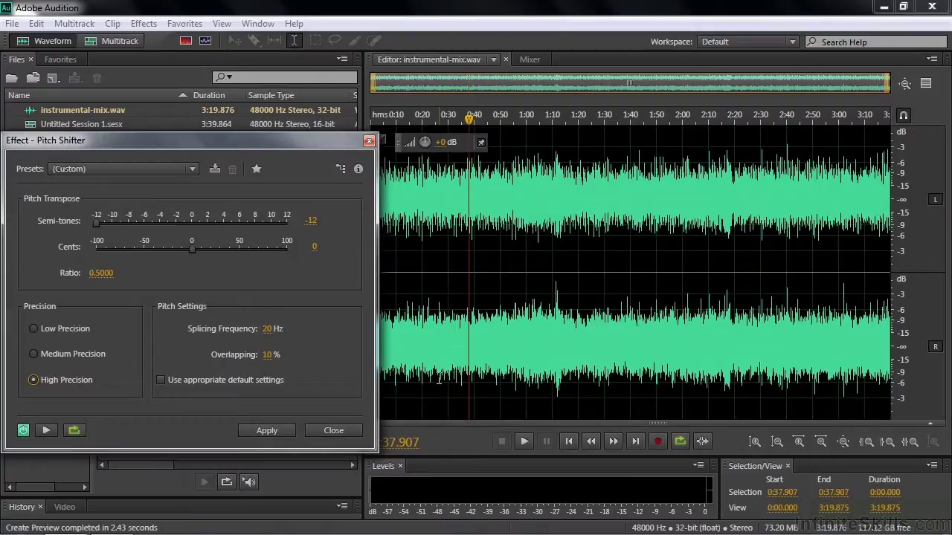
left_click(161, 379)
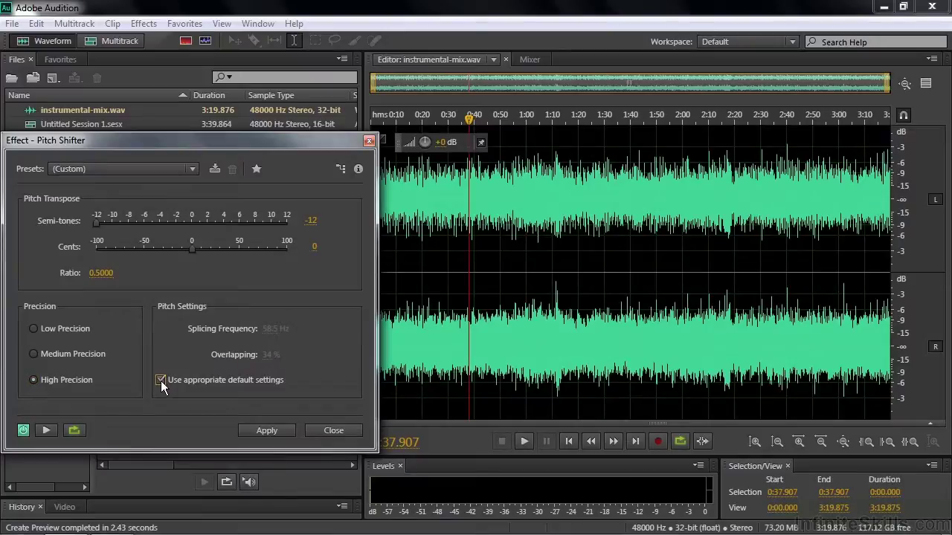
key("space")
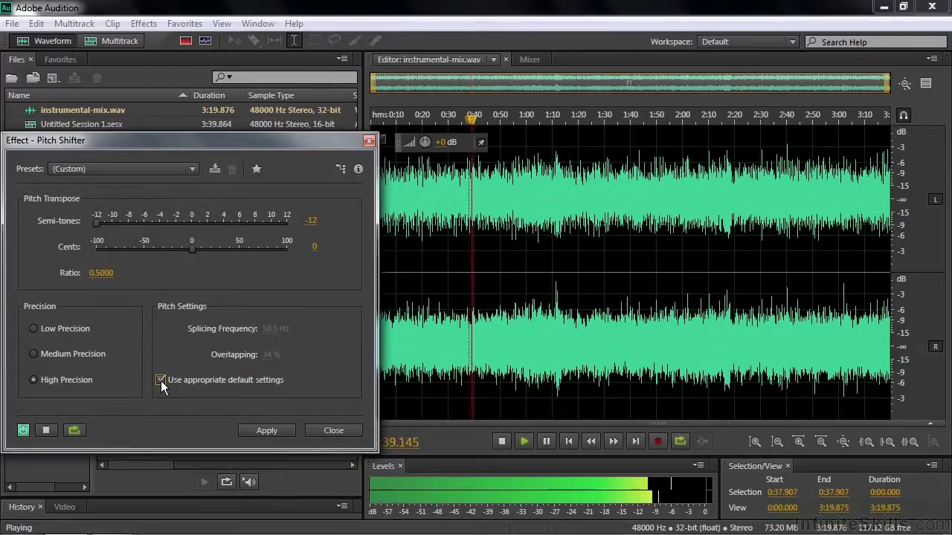
key("space")
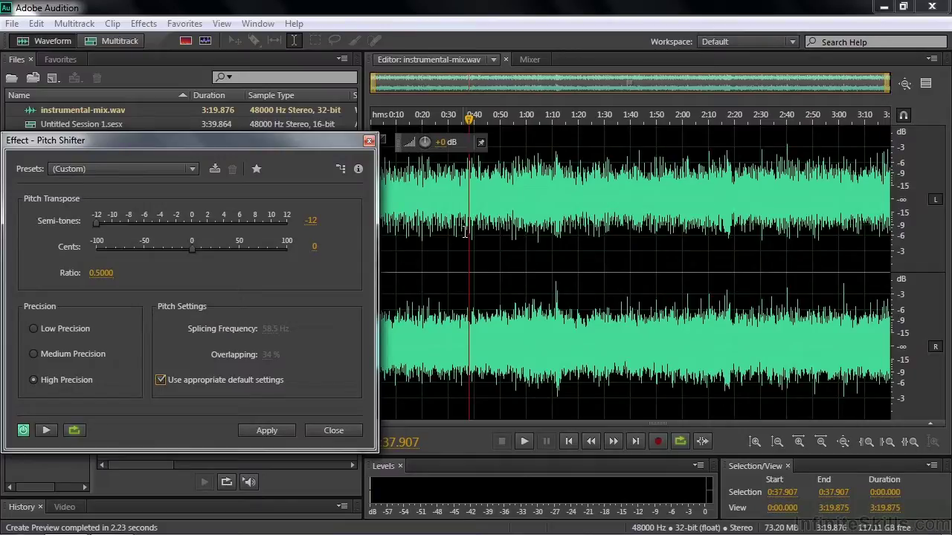
Reset the Pitch Shifter to (Default) and select the 0:20–0:40 section of the waveform.
left_click(193, 170)
left_click(131, 186)
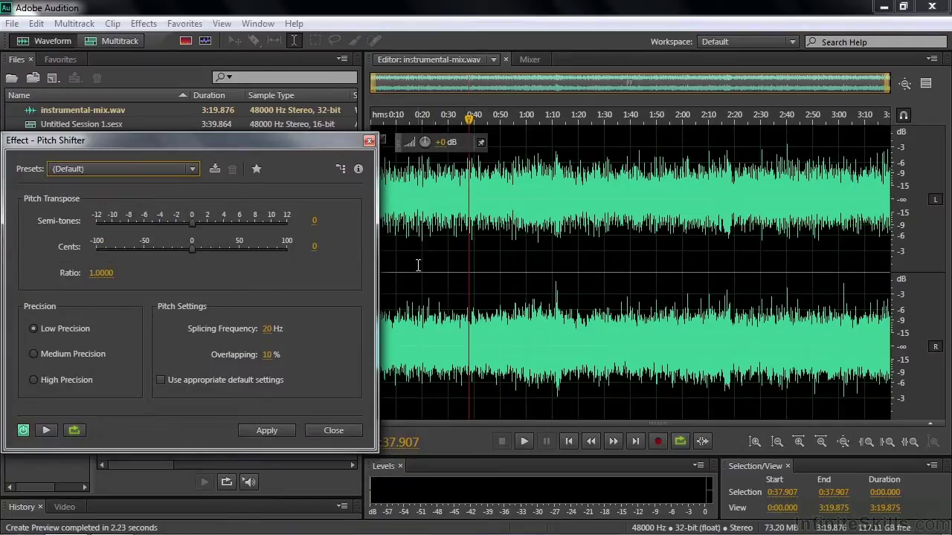
left_click_drag(421, 266, 473, 268)
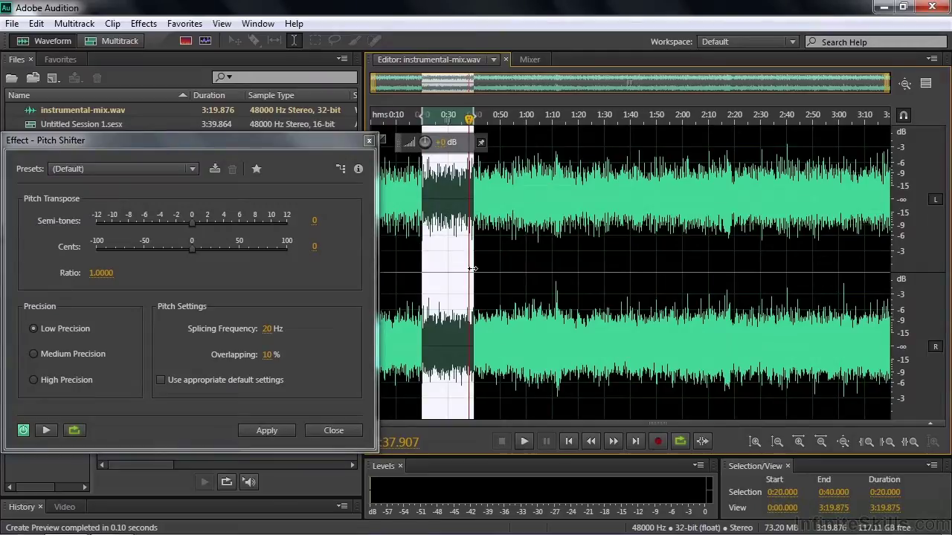
Apply +4 semitones (ratio 1.2599) with High Precision and automatic splicing to the selection.
left_click_drag(191, 223, 223, 231)
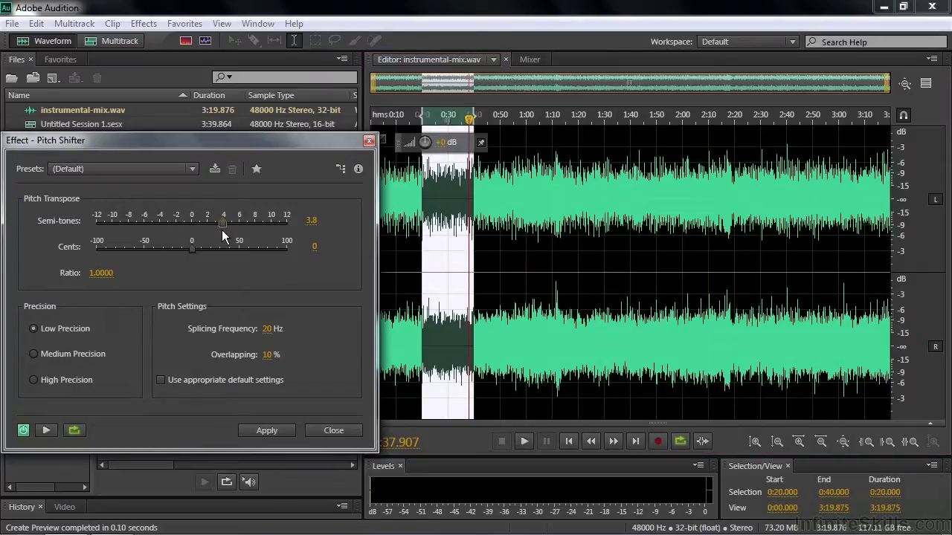
left_click(307, 220)
key("Return")
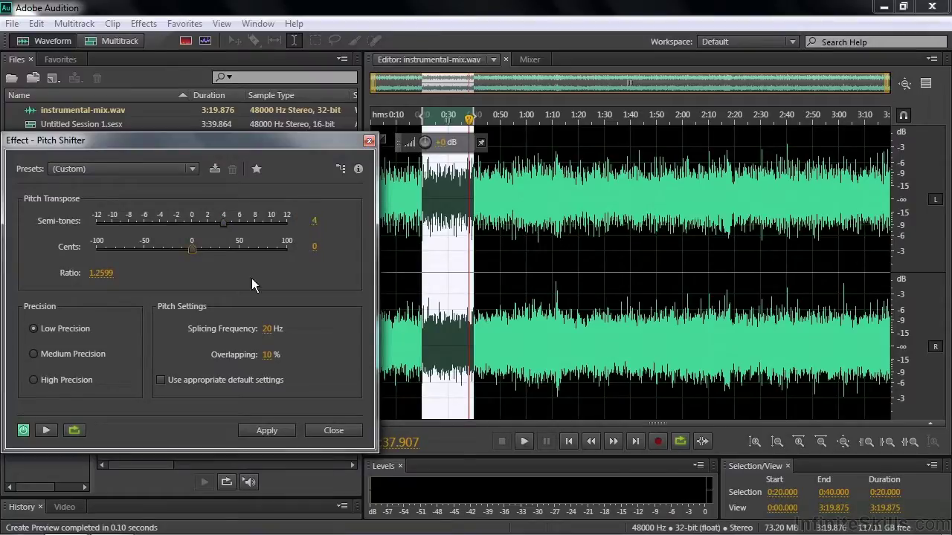
left_click(34, 380)
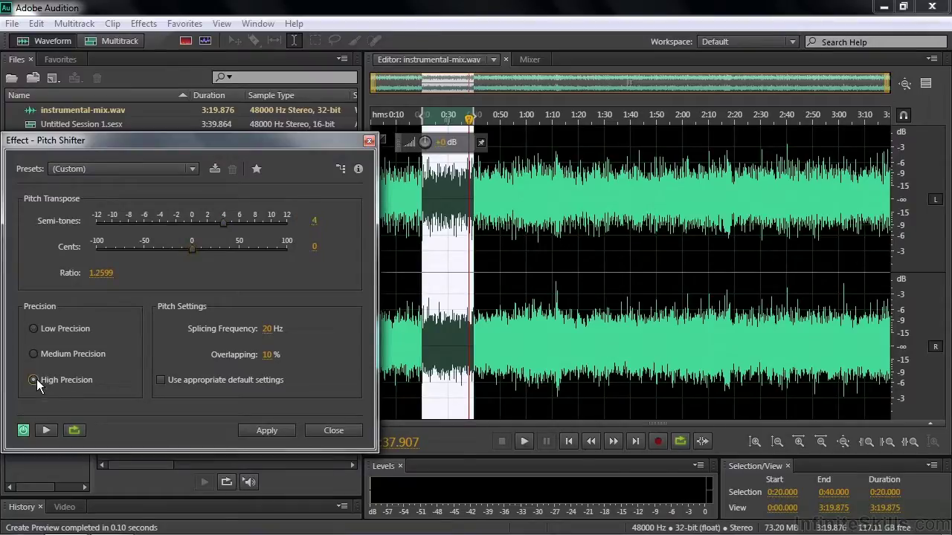
left_click(161, 380)
left_click(274, 429)
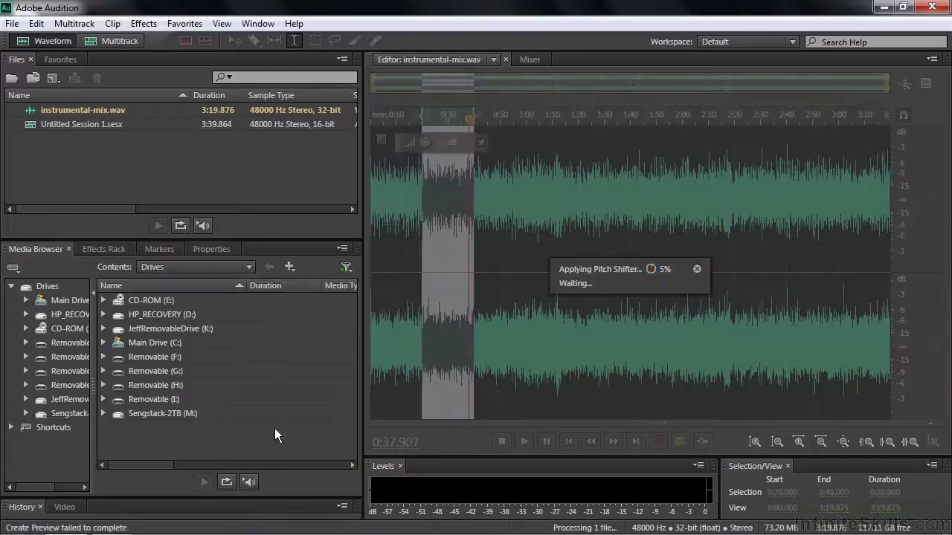
Play back the shifted 0:20–0:40 section, then undo the +4-semitone pitch shift.
left_click(415, 274)
key("space")
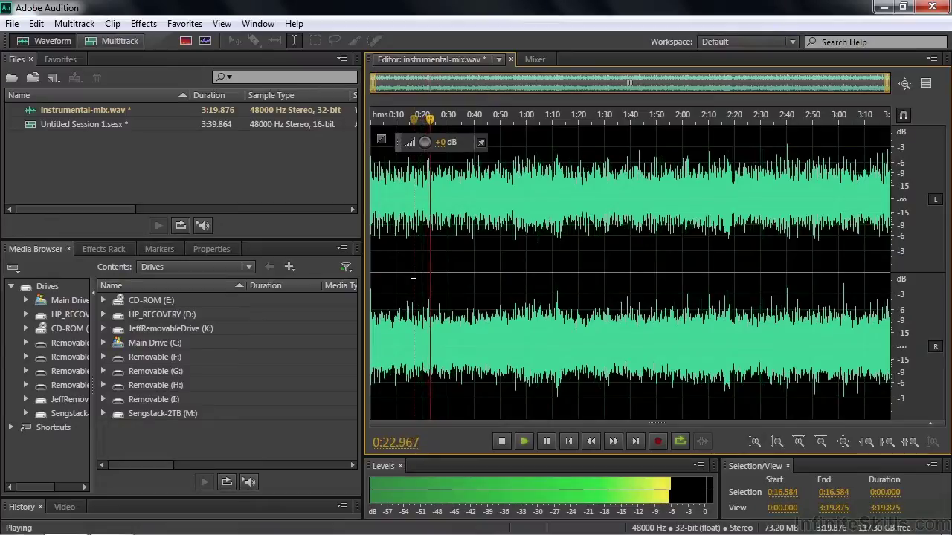
key("space")
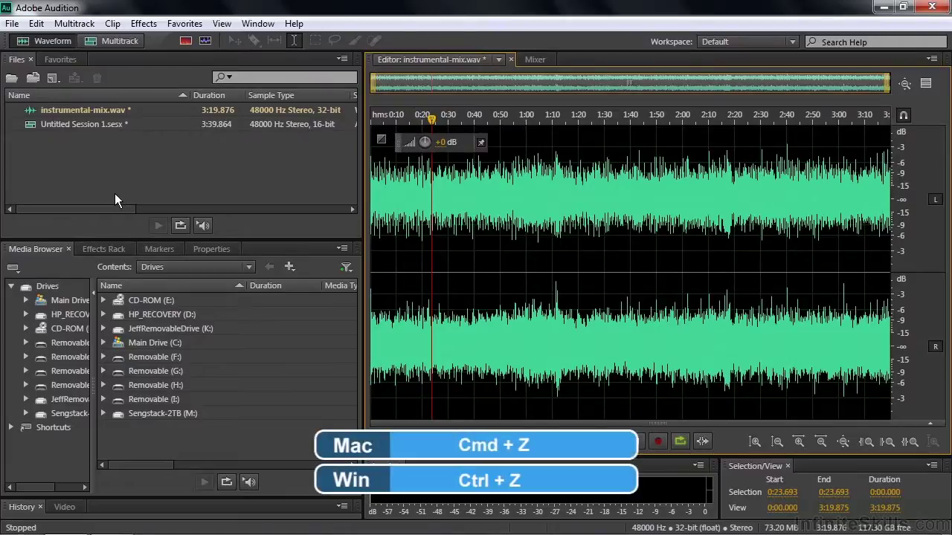
key("ctrl+z")
Open Untitled Session 1.sesx in the multitrack editor and expand Track 1's automation lane.
left_click(407, 197)
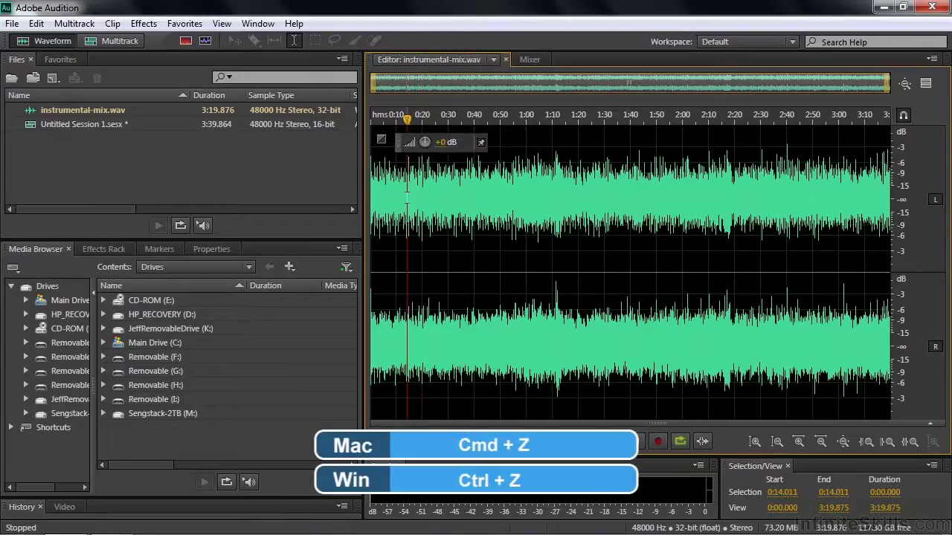
left_click(47, 124)
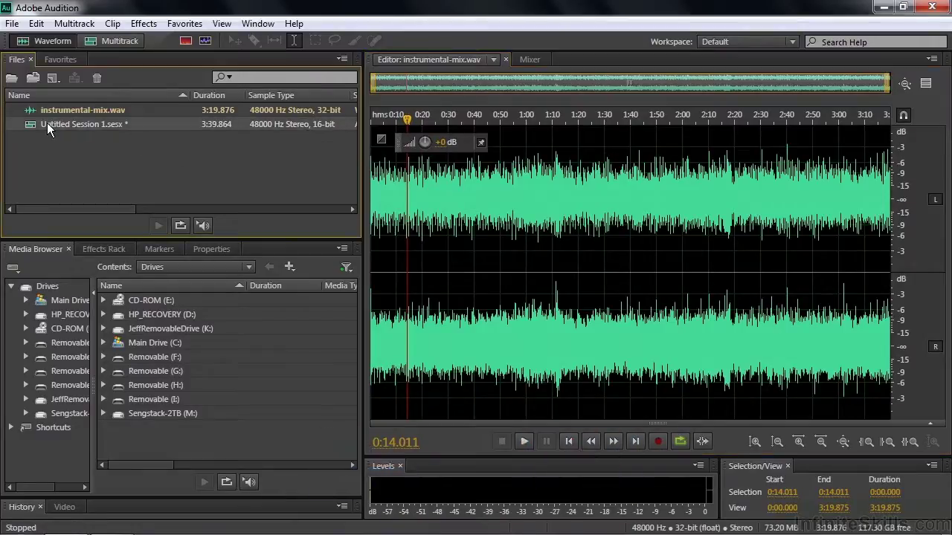
double_click(47, 125)
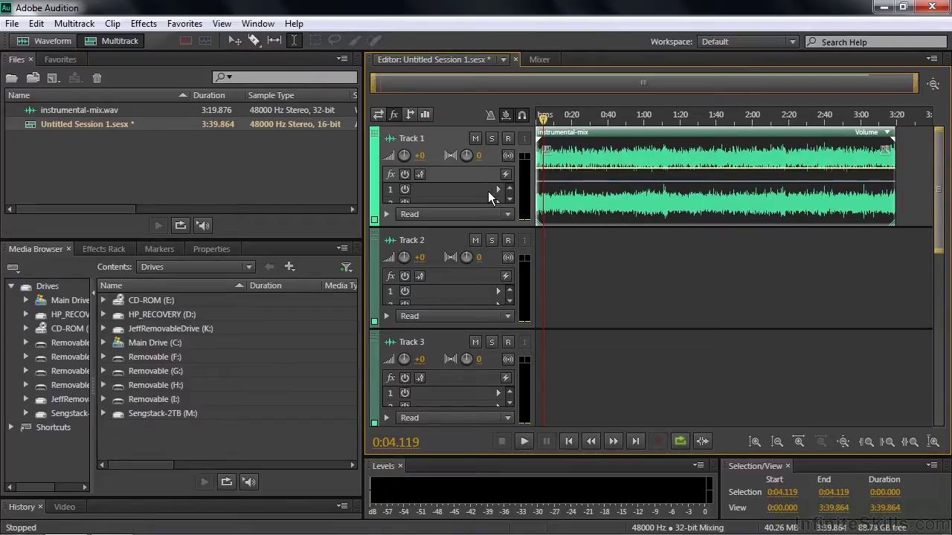
left_click(386, 214)
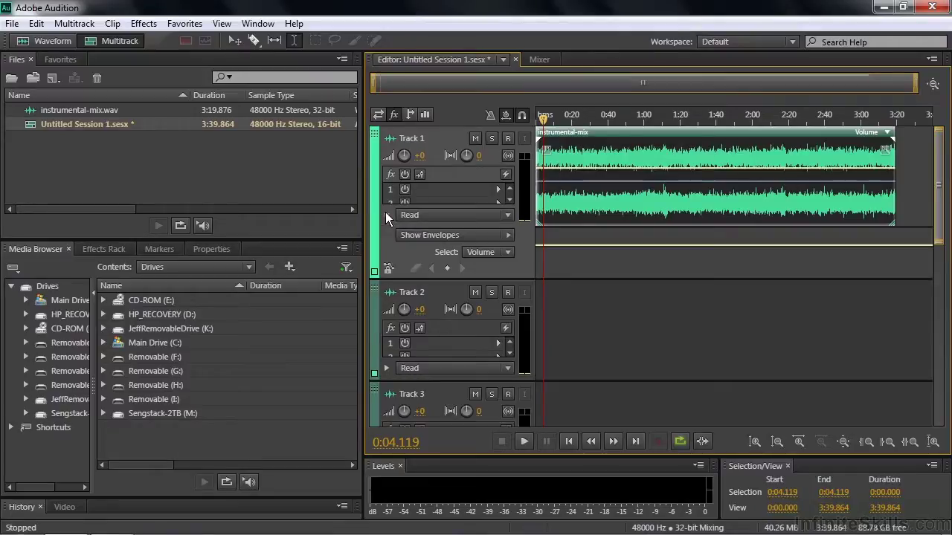
left_click(508, 235)
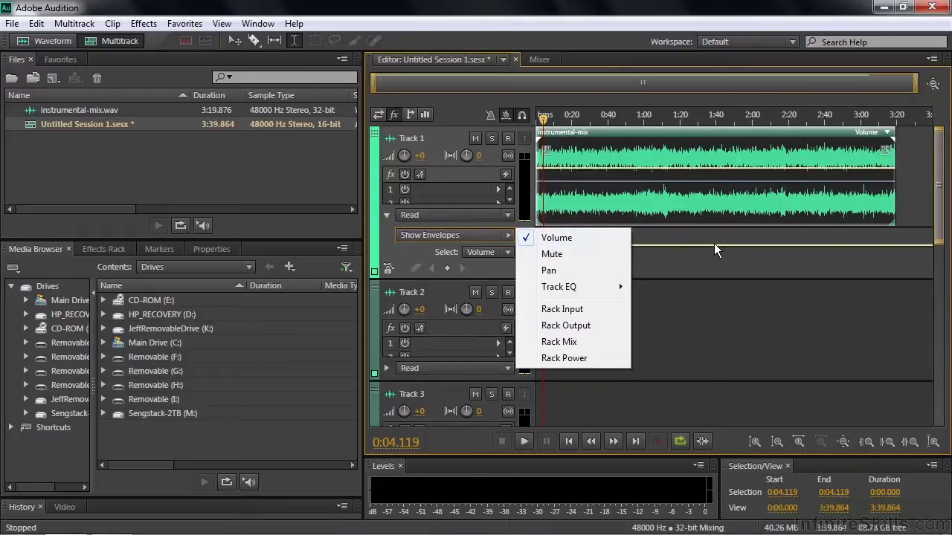
left_click(476, 249)
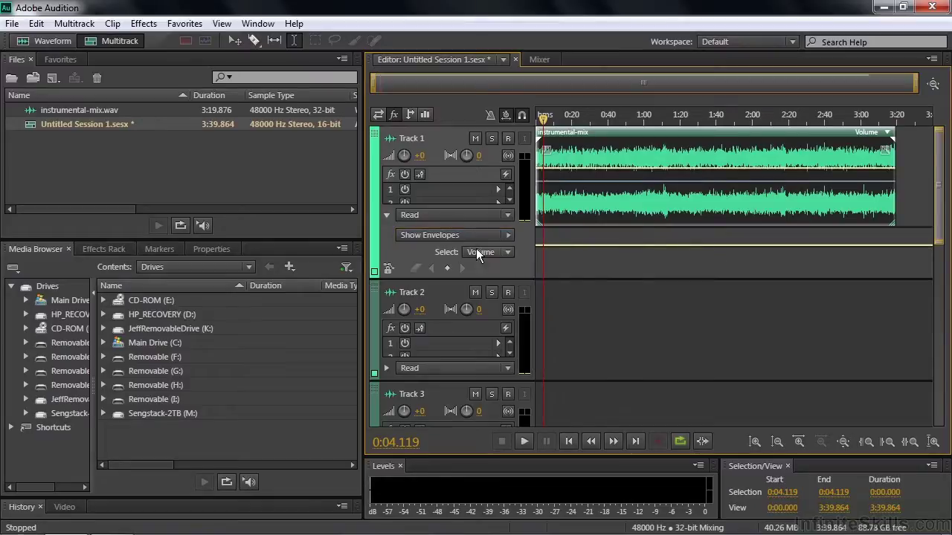
Add a Pitch Shifter to Track 1's effects rack and set it to the (Default) preset.
left_click(498, 189)
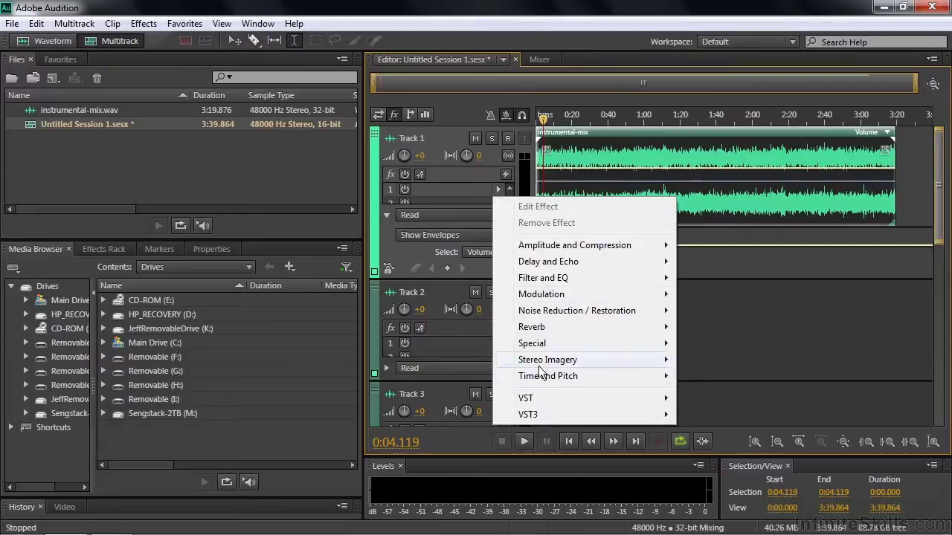
mouse_move(548, 377)
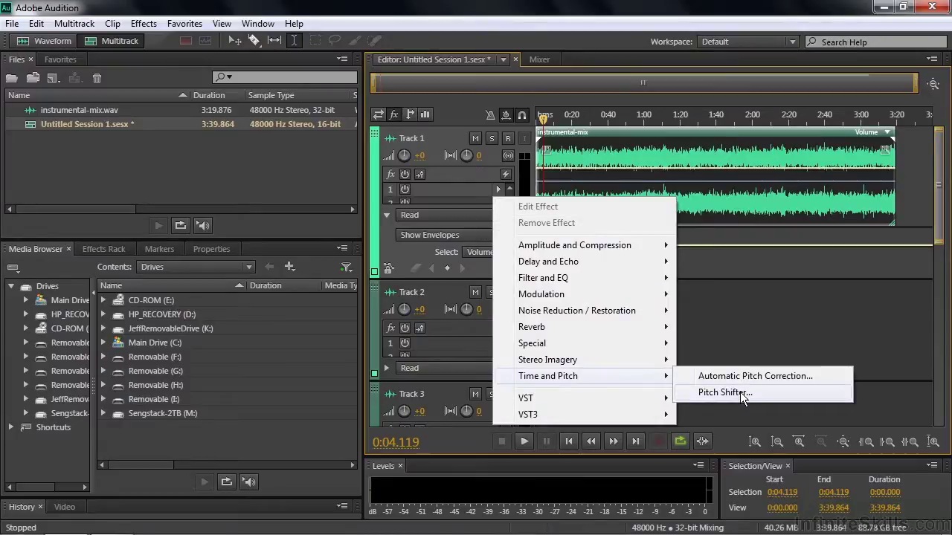
left_click(741, 397)
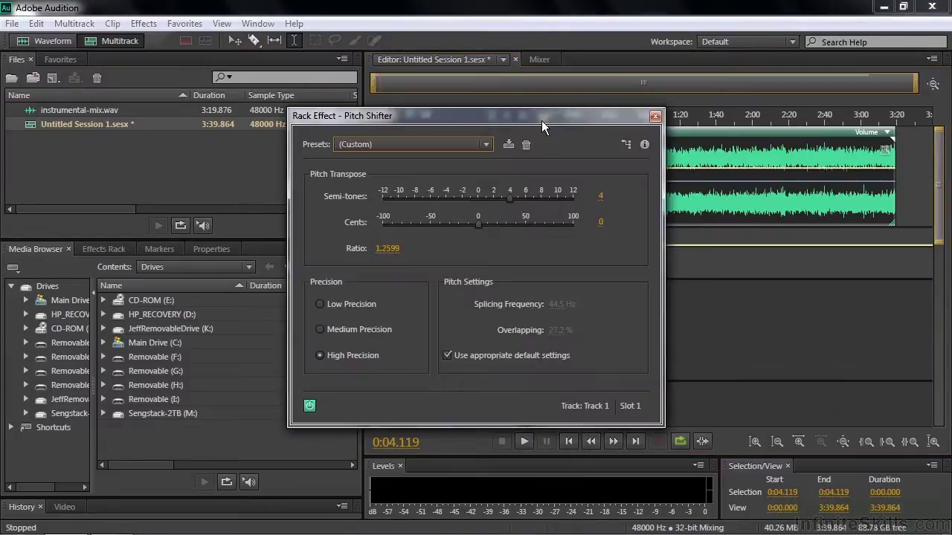
left_click_drag(541, 120, 240, 104)
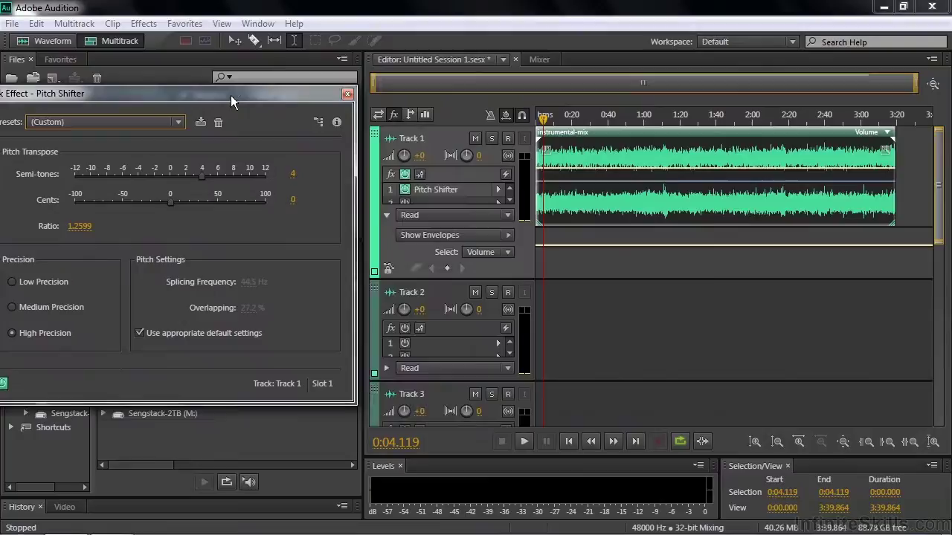
left_click(179, 121)
left_click(75, 139)
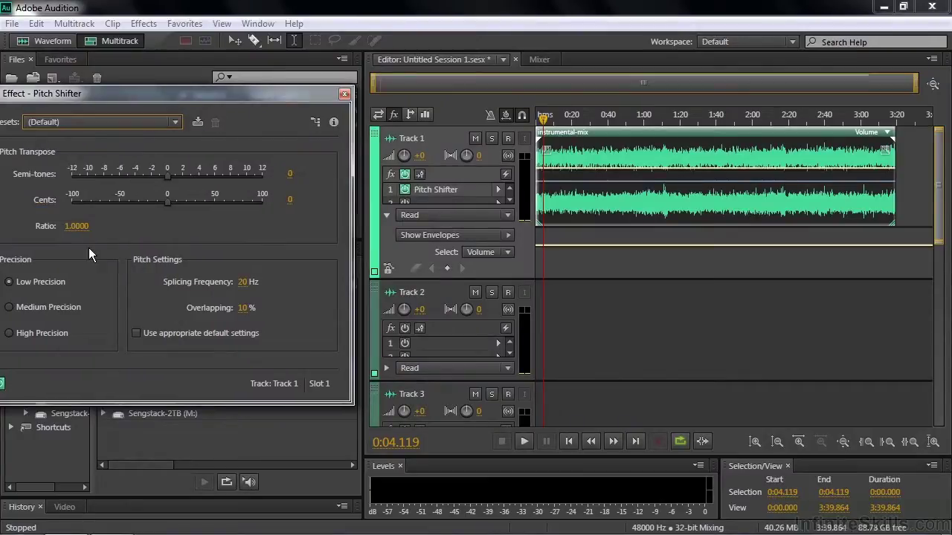
Show Track 1's Pitch Shifter Transpose Ratio envelope in the automation lane.
left_click(509, 235)
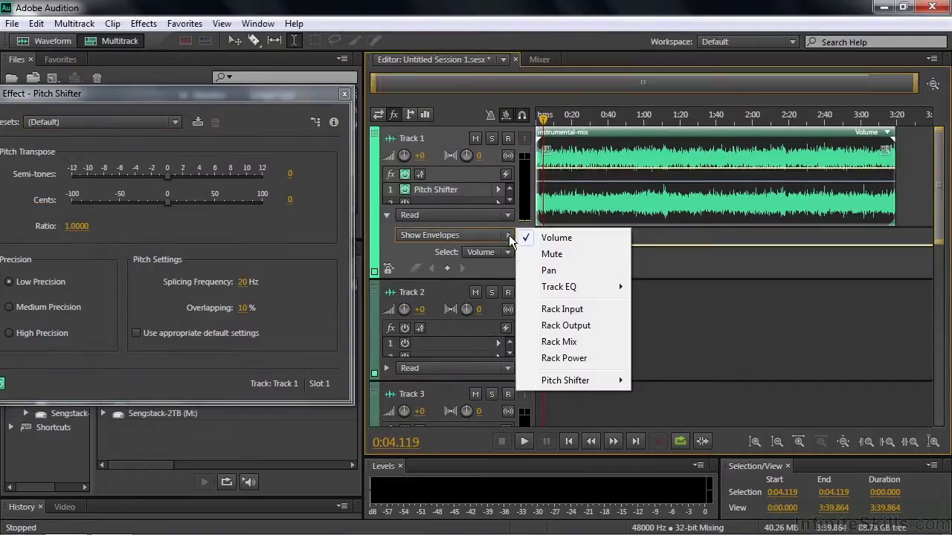
mouse_move(567, 382)
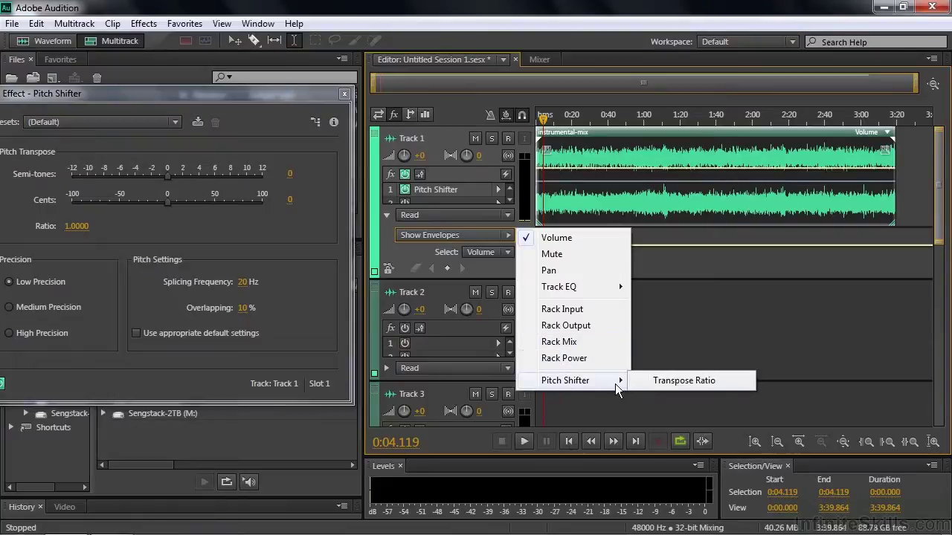
left_click(682, 383)
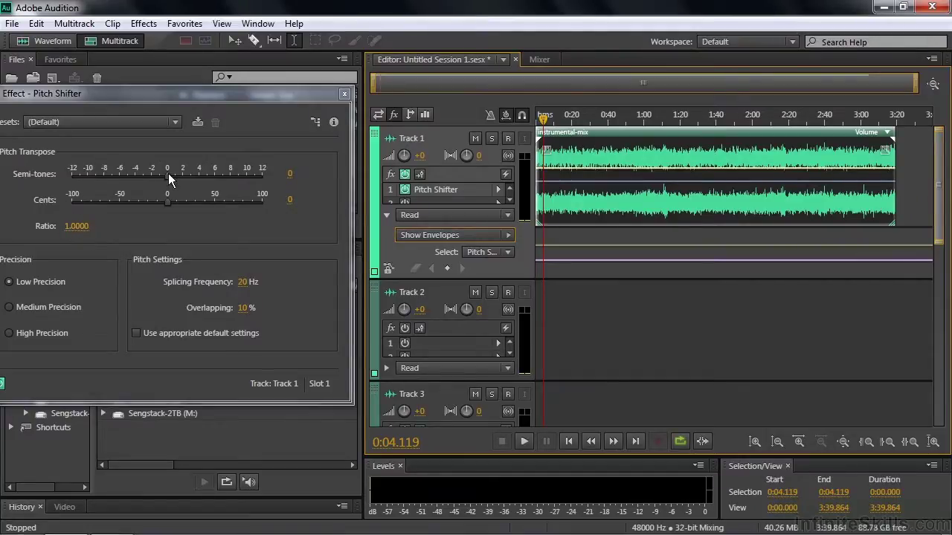
Start the Transpose Ratio at 2.0 (12 semitones) and add a keyframe near 0:18 at about 0.99.
left_click_drag(168, 173, 266, 182)
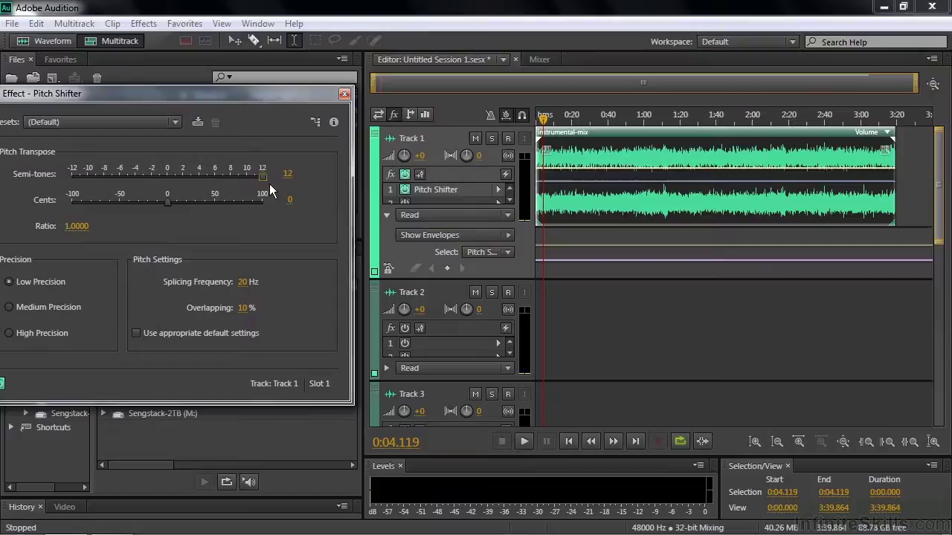
left_click(544, 234)
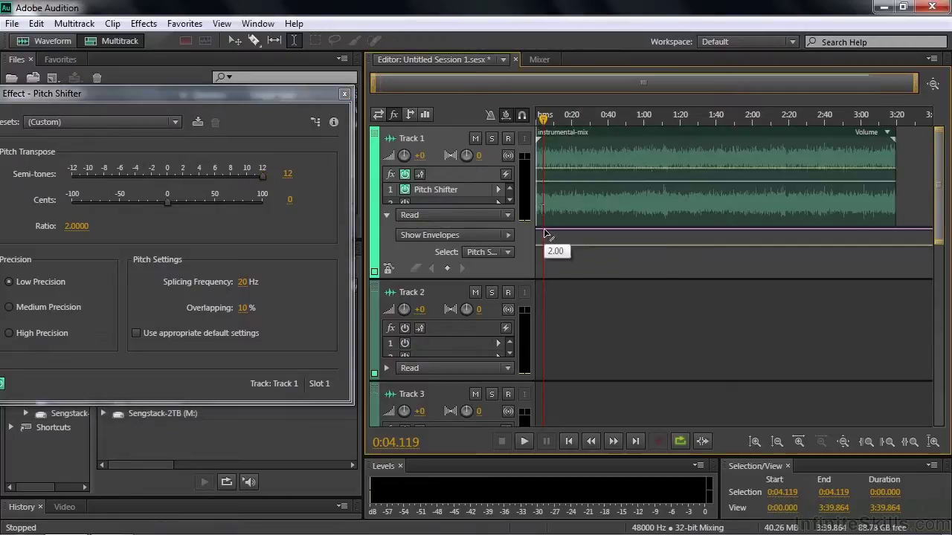
left_click(567, 137)
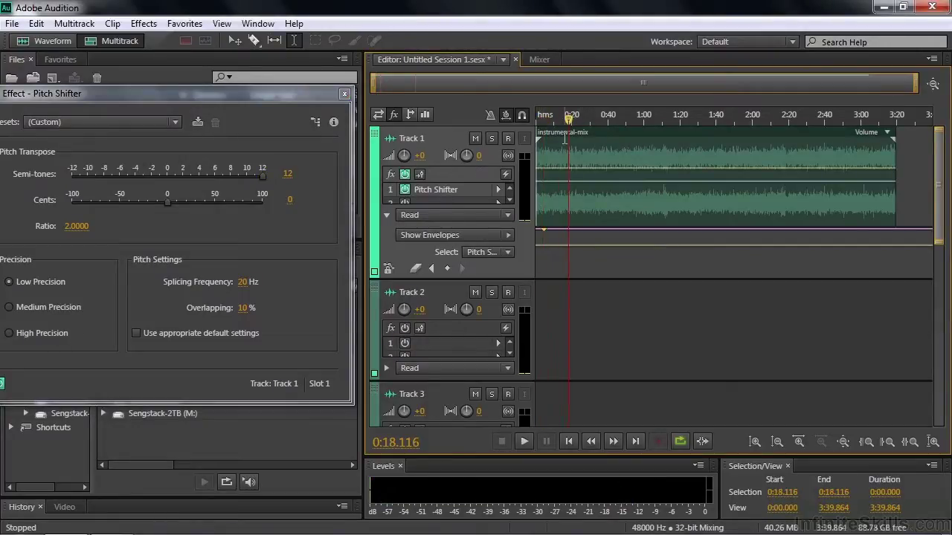
left_click_drag(265, 175, 168, 180)
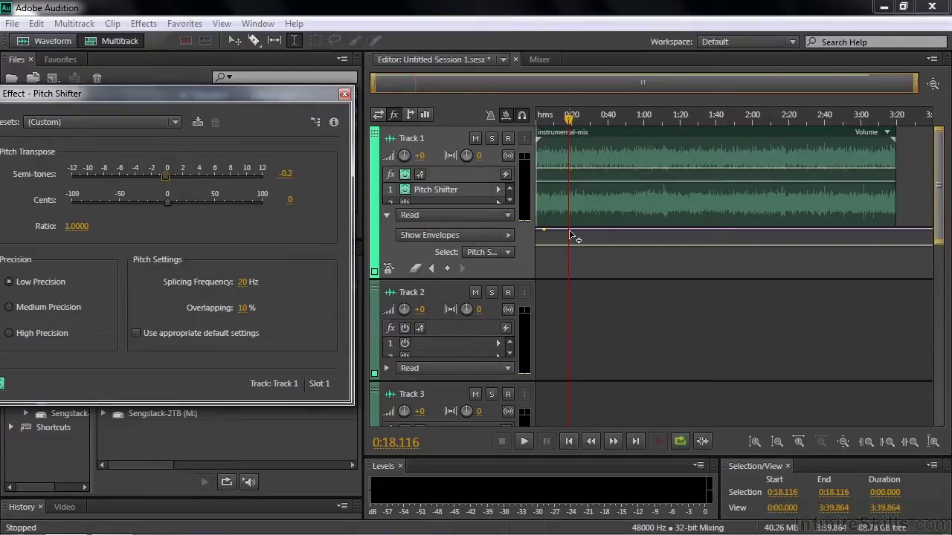
left_click_drag(573, 239, 569, 262)
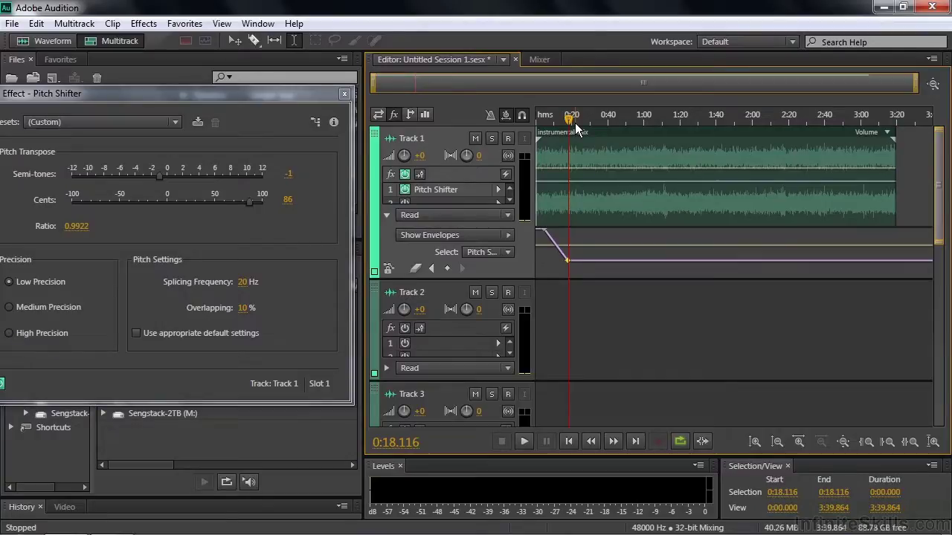
Move the Transpose Ratio keyframe earlier to about 0:07, playing the session before and after to hear the ramp.
left_click_drag(569, 119, 543, 133)
key("space")
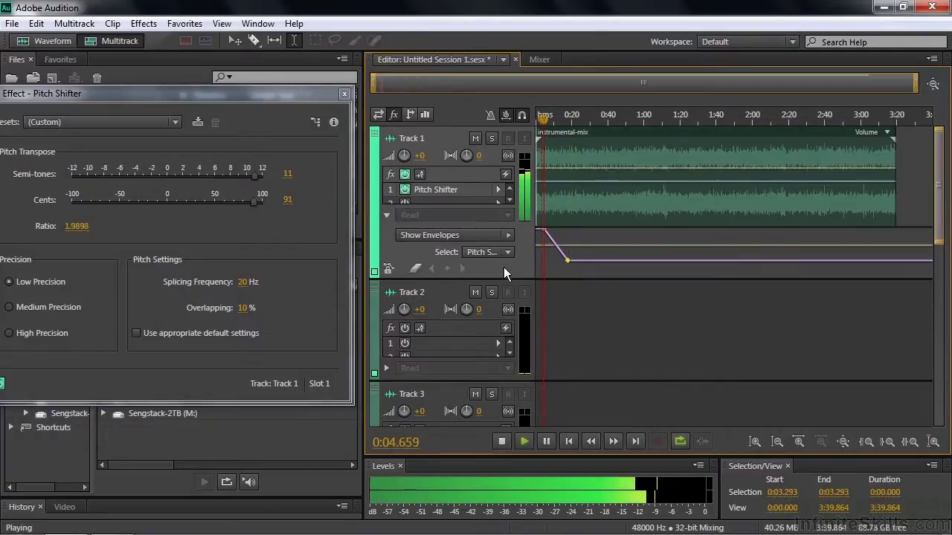
key("space")
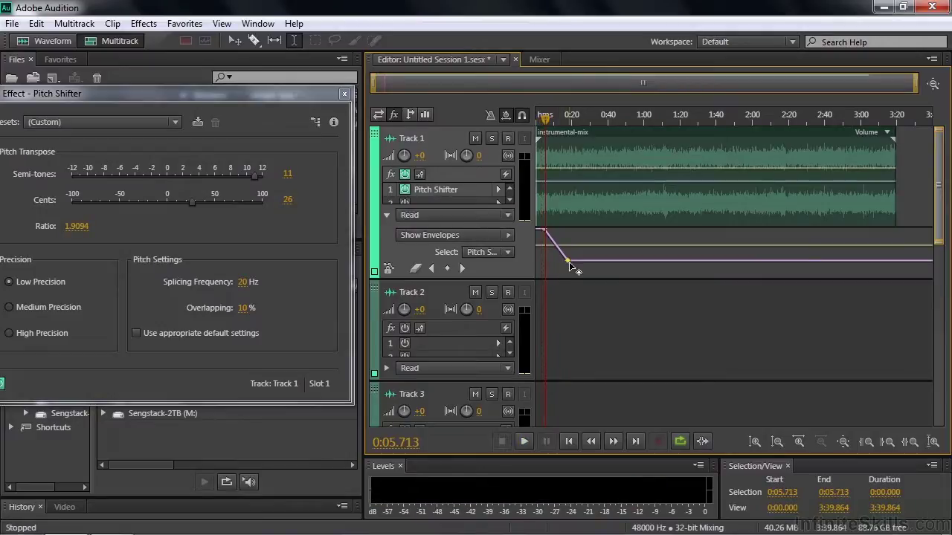
left_click_drag(569, 262, 549, 259)
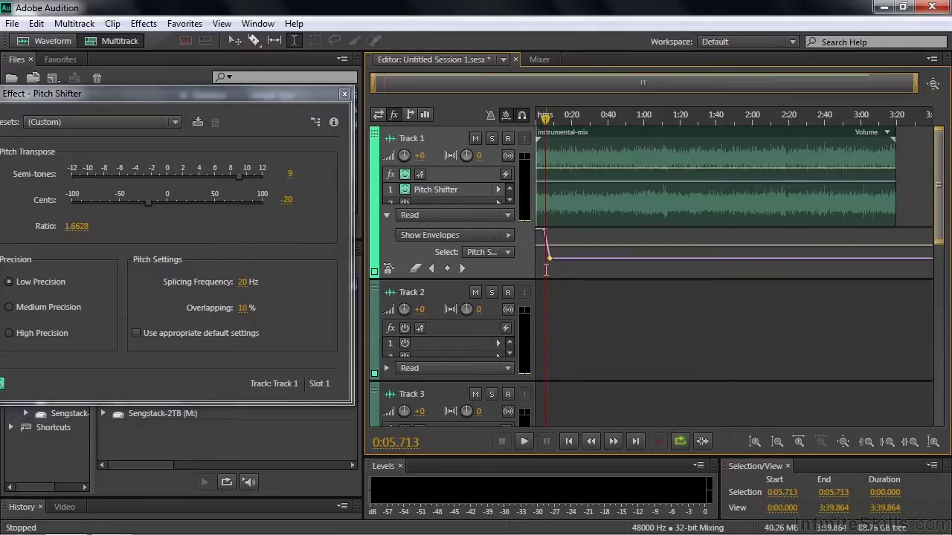
key("space")
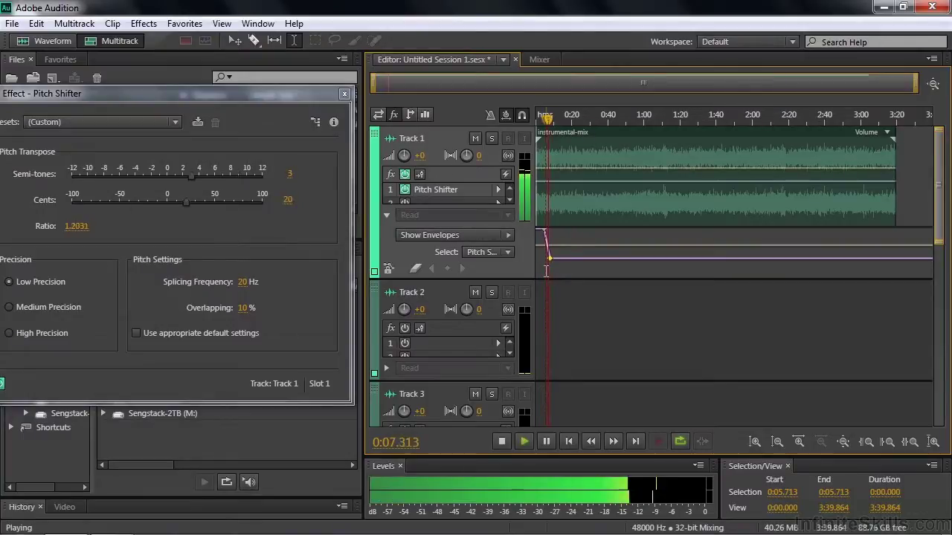
key("space")
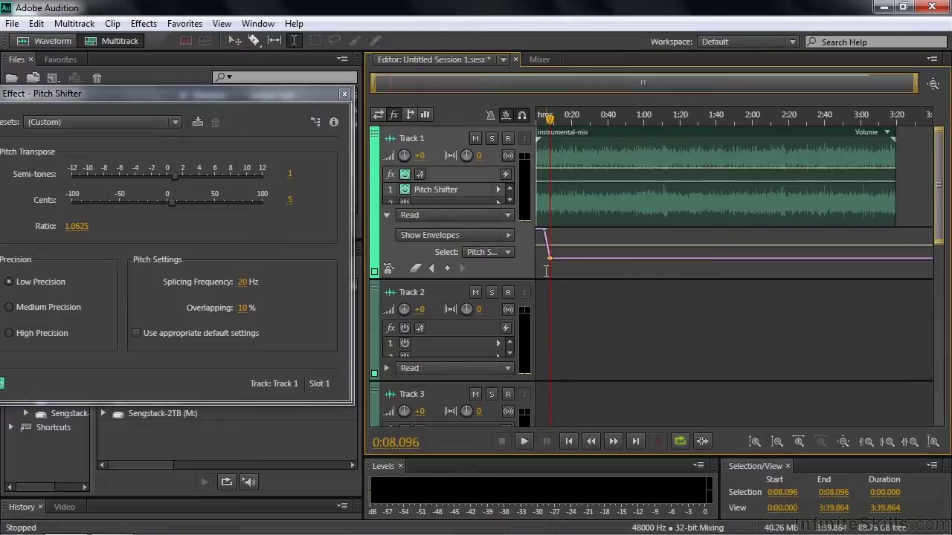